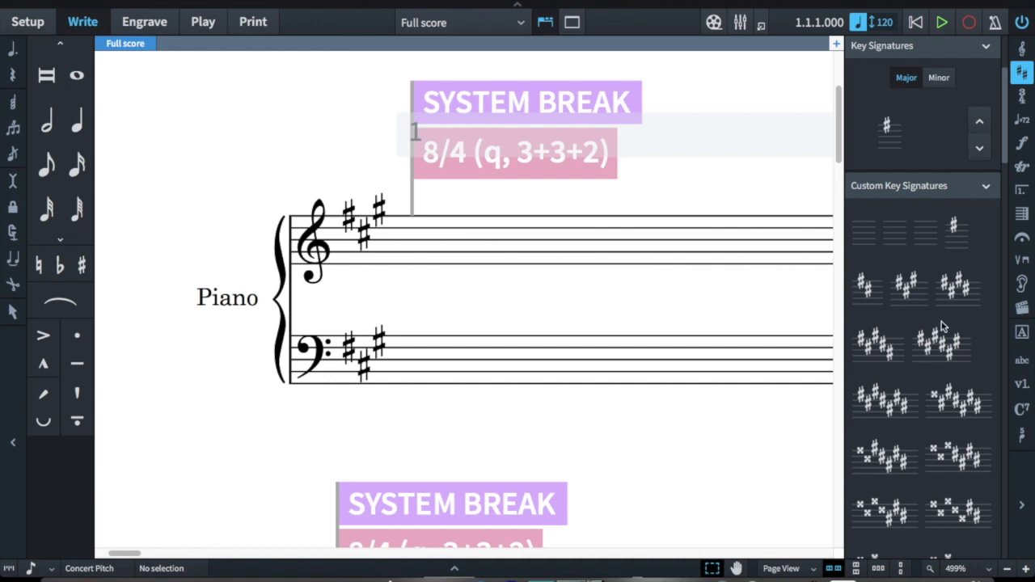
# Step: Browse the custom key signatures of the 31-EDO tonality system, and open that system for editing
pyautogui.scroll(-1, 993, 338)
pyautogui.scroll(-10, 993, 338)
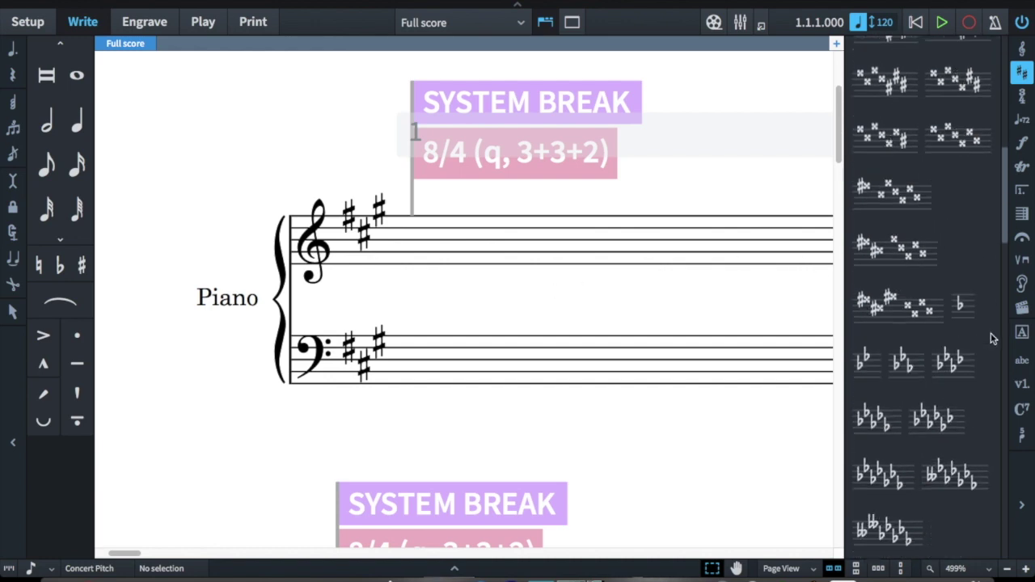
pyautogui.scroll(-10, 993, 338)
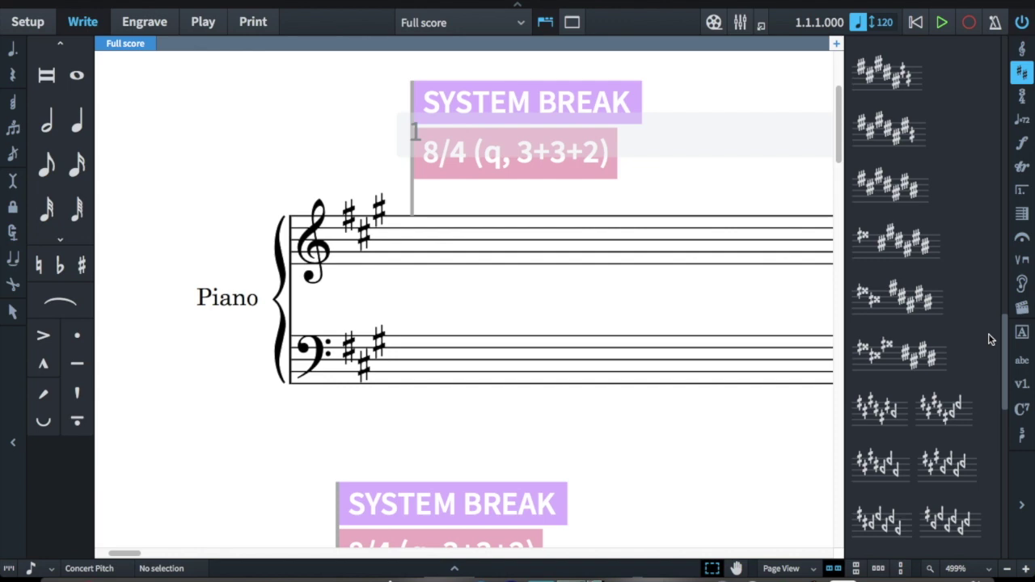
pyautogui.scroll(10, 988, 339)
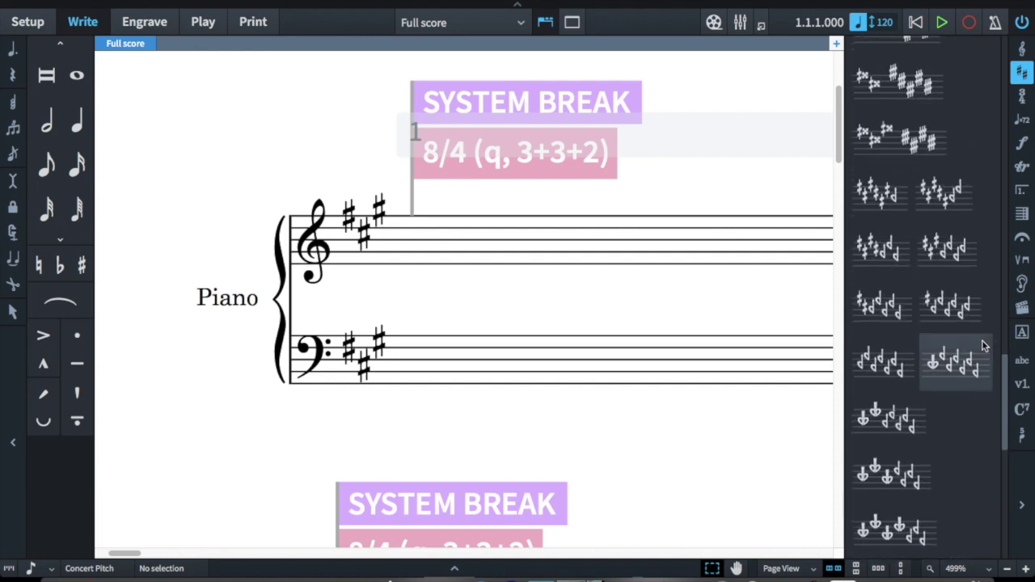
pyautogui.scroll(4, 973, 344)
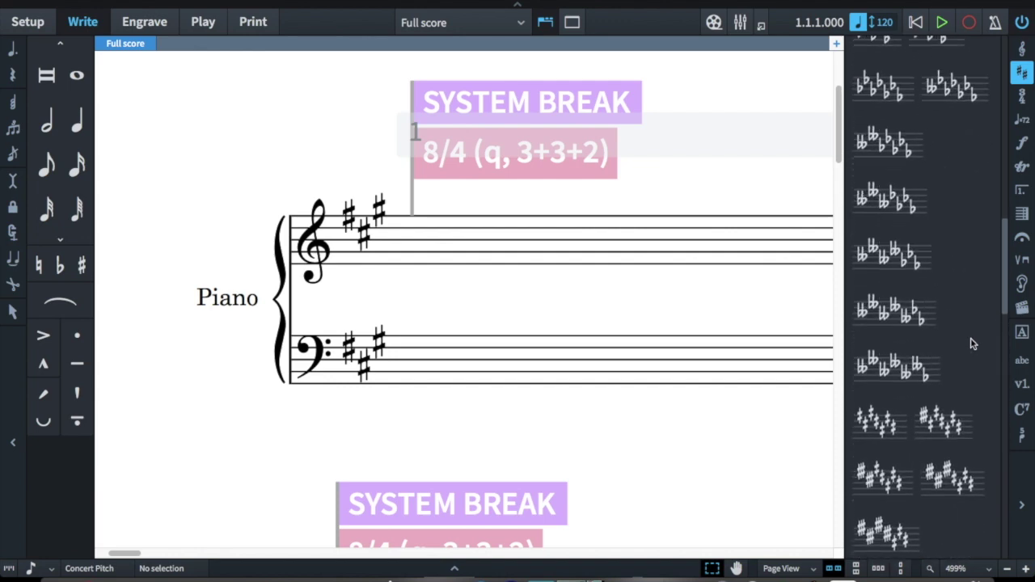
pyautogui.scroll(10, 973, 344)
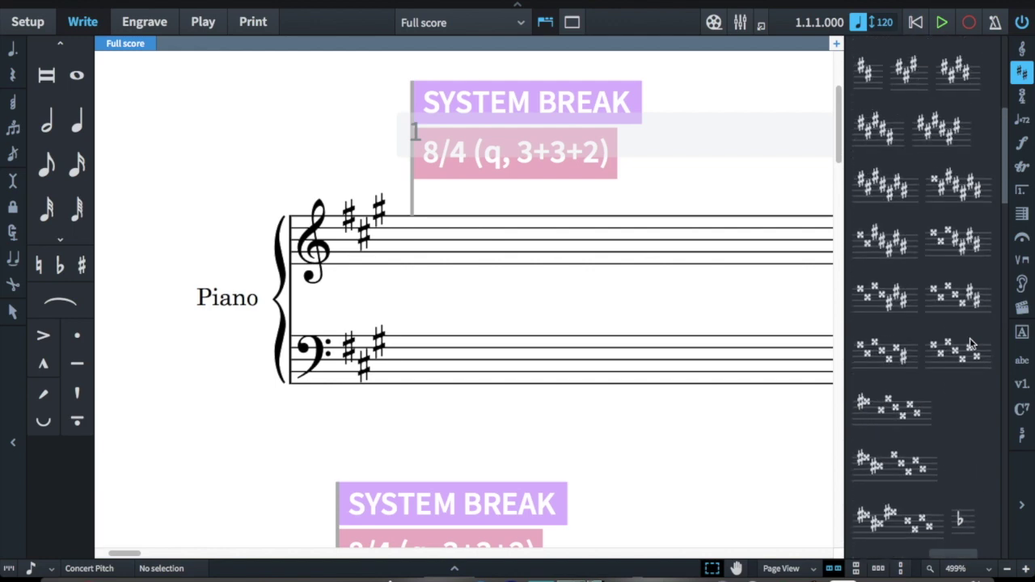
pyautogui.click(871, 100)
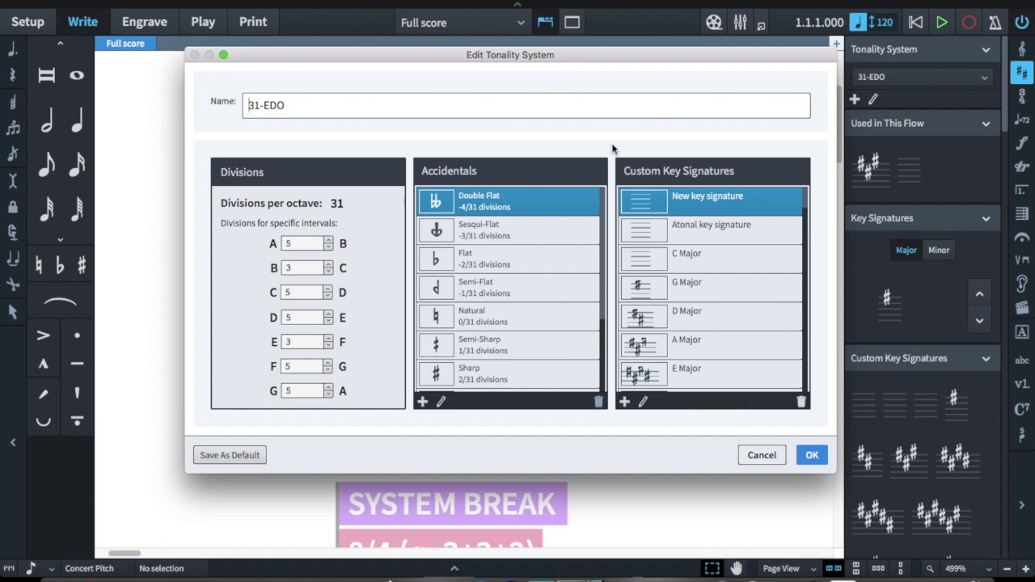
pyautogui.scroll(-3, 662, 241)
pyautogui.scroll(3, 680, 246)
# Step: Start a new custom key signature and add a semi-flat and a sesqui-flat accidental to it
pyautogui.click(624, 401)
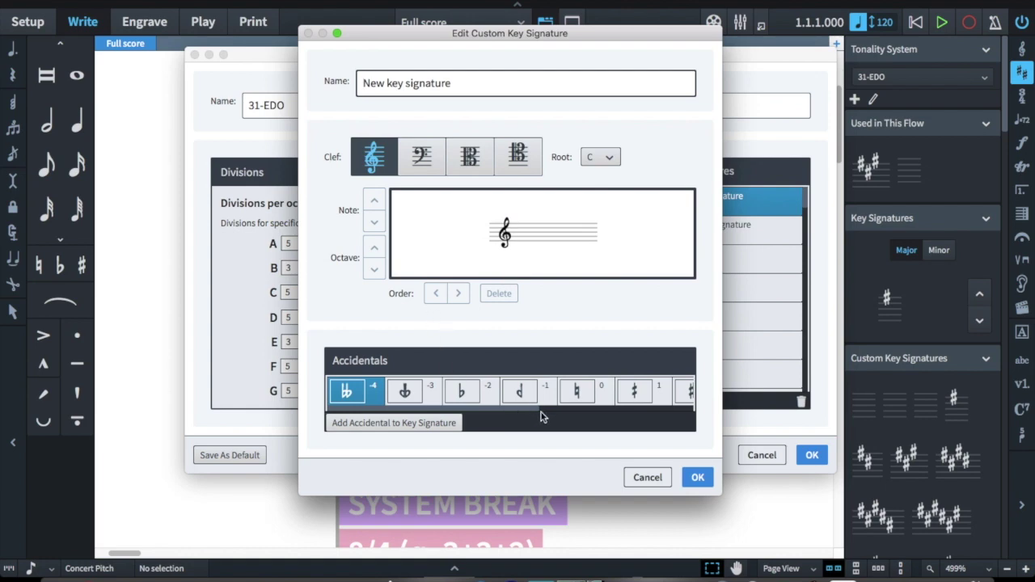
pyautogui.hscroll(2, 558, 418)
pyautogui.hscroll(-2, 566, 417)
pyautogui.click(524, 392)
pyautogui.click(437, 423)
pyautogui.click(404, 391)
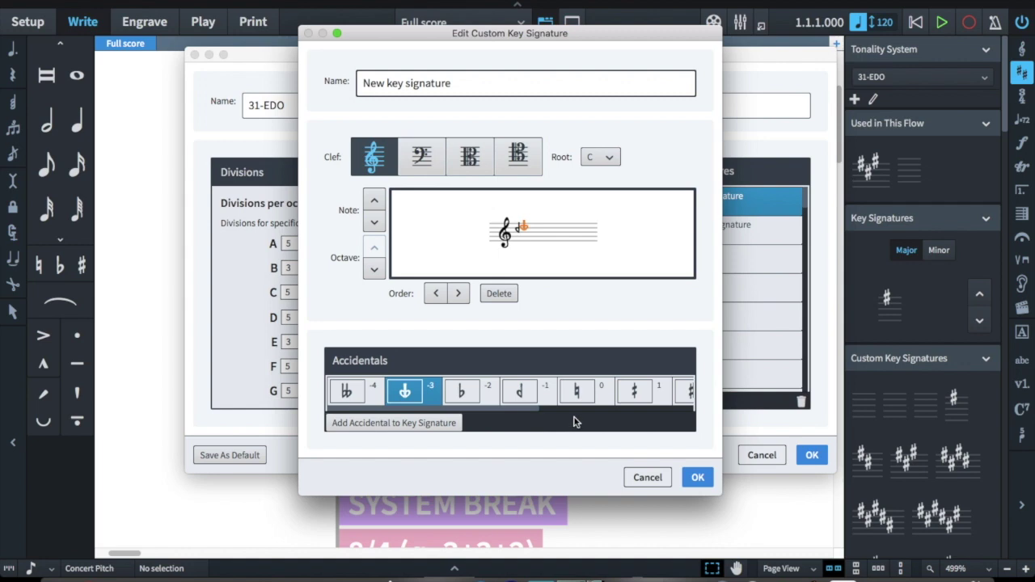
# Step: Add a natural accidental to the new key signature, and shift it down an octave and back up
pyautogui.click(635, 391)
pyautogui.click(574, 391)
pyautogui.click(394, 423)
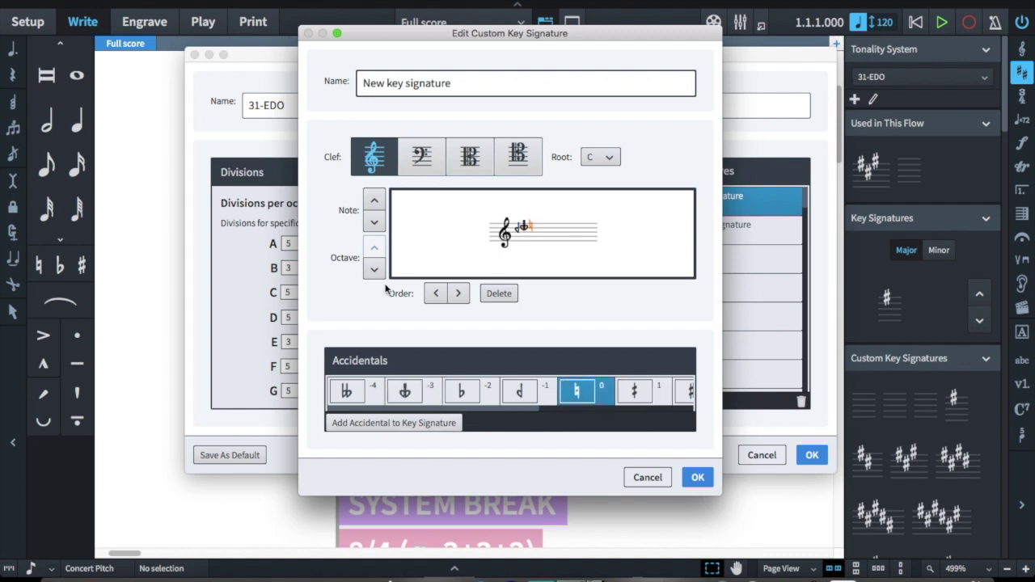
pyautogui.click(374, 268)
pyautogui.click(375, 247)
pyautogui.click(374, 268)
pyautogui.click(374, 247)
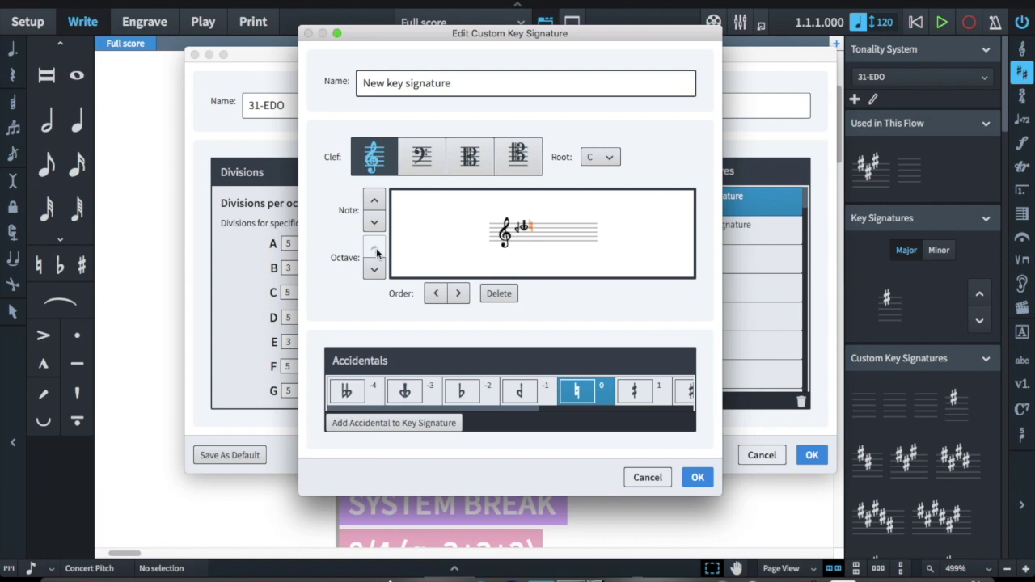
# Step: Add the one-division semi-sharp accidental to the key signature, and discard the new key signature
pyautogui.click(634, 391)
pyautogui.click(437, 423)
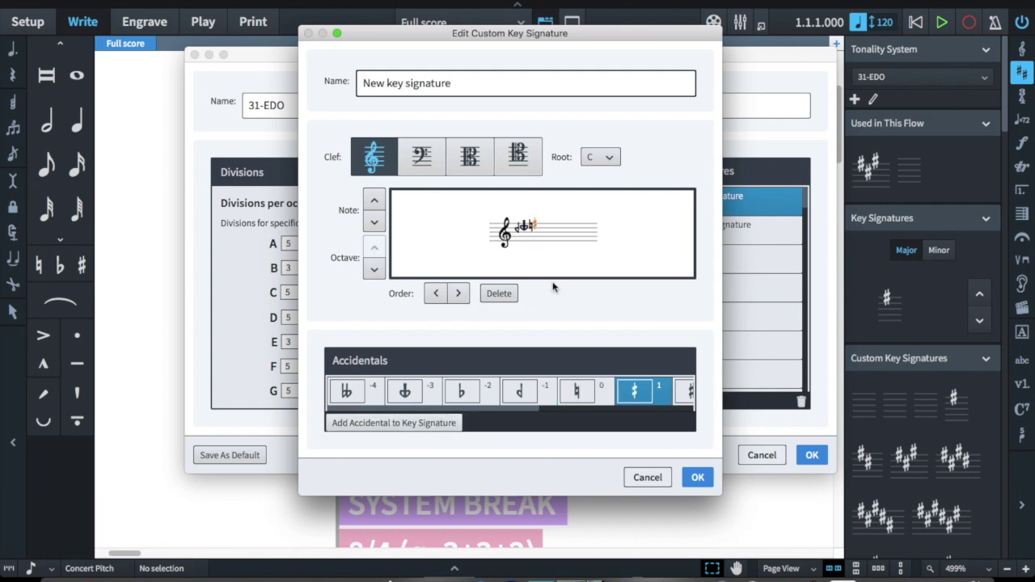
pyautogui.click(647, 477)
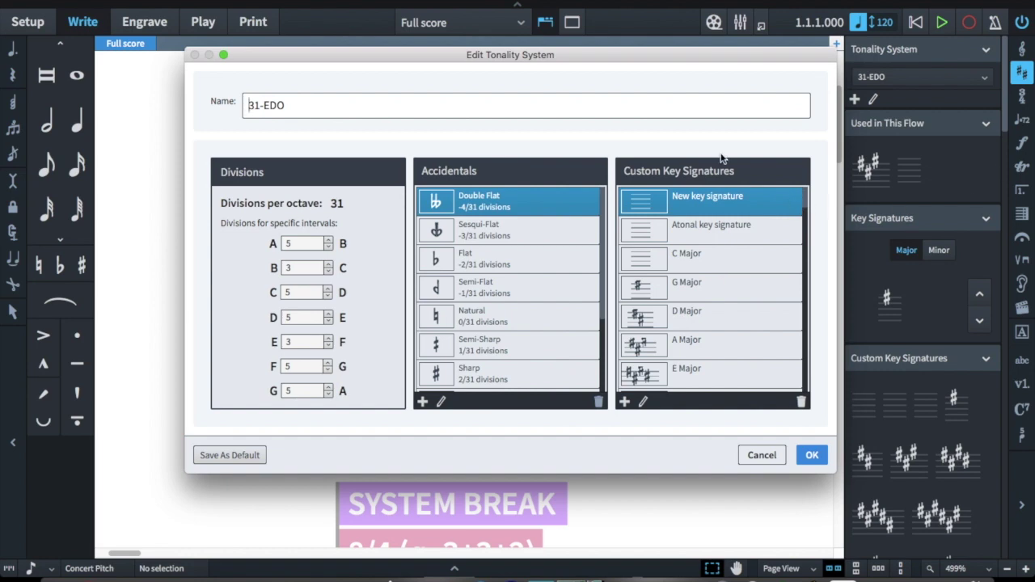
# Step: Examine the natural accidental and the semi- and sesqui- sharps and flats defined in the 31-EDO system
pyautogui.moveTo(693, 59); pyautogui.dragTo(680, 58)
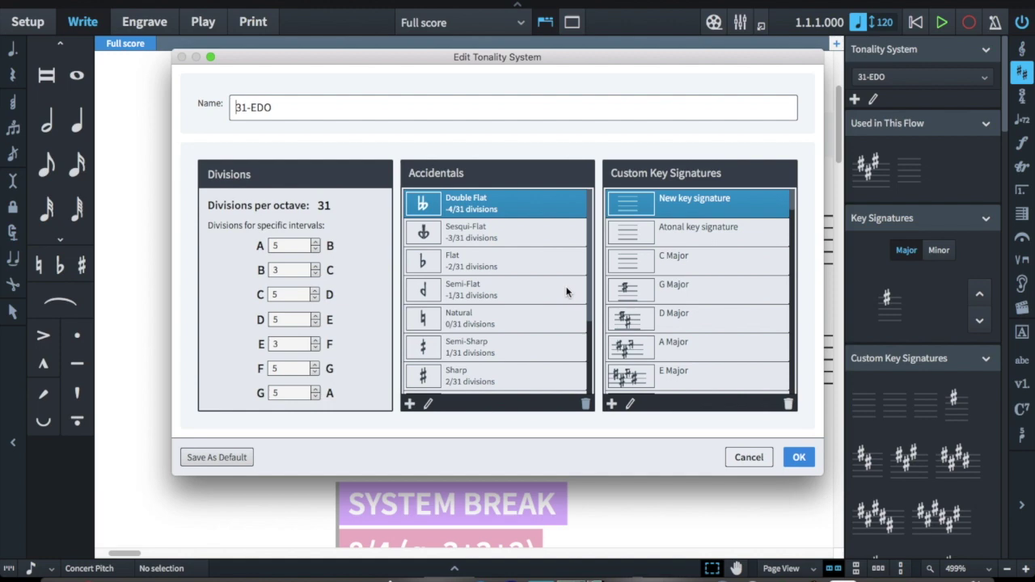
pyautogui.click(538, 324)
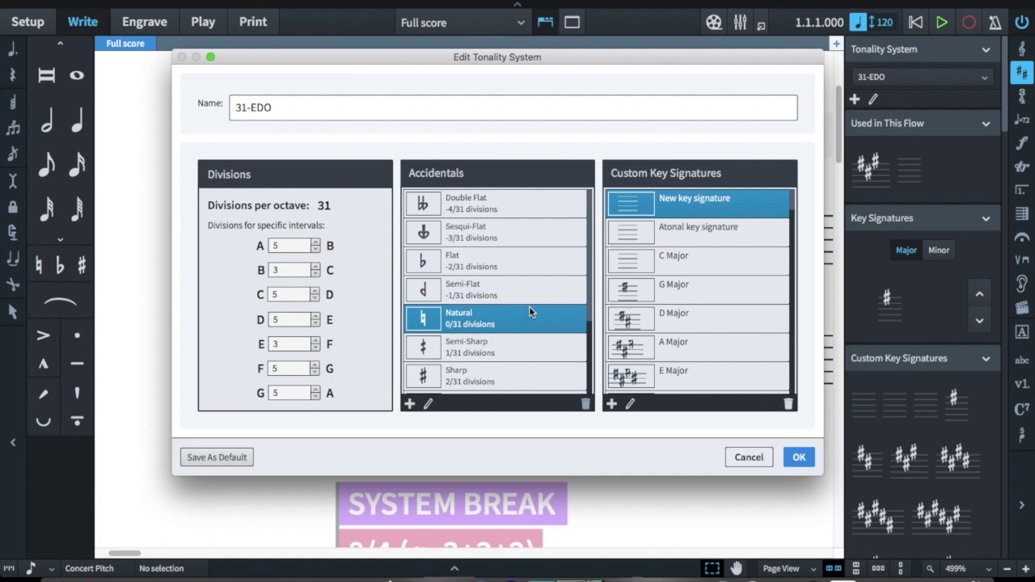
pyautogui.scroll(-3, 529, 306)
pyautogui.click(503, 262)
pyautogui.click(511, 320)
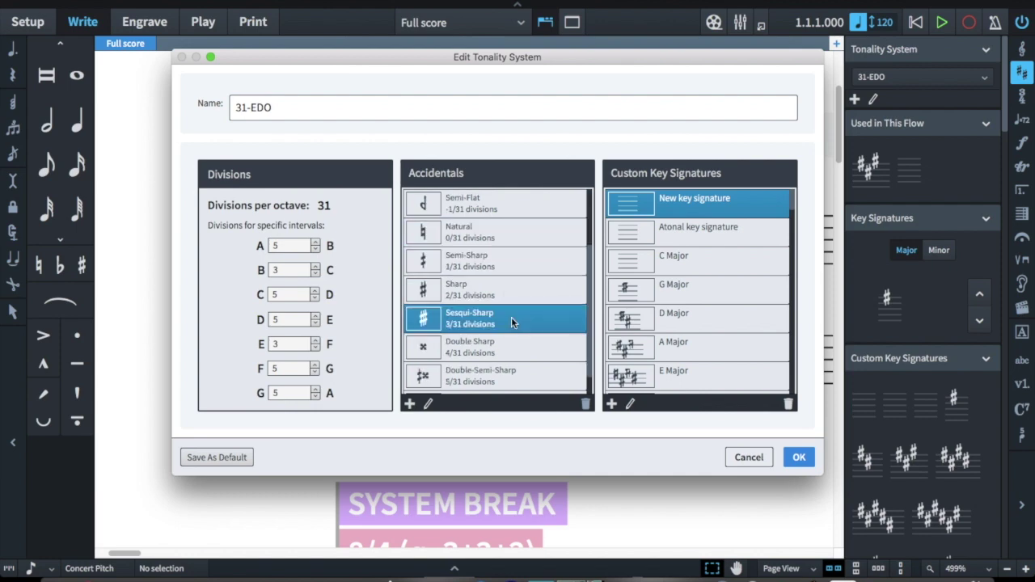
pyautogui.scroll(3, 509, 312)
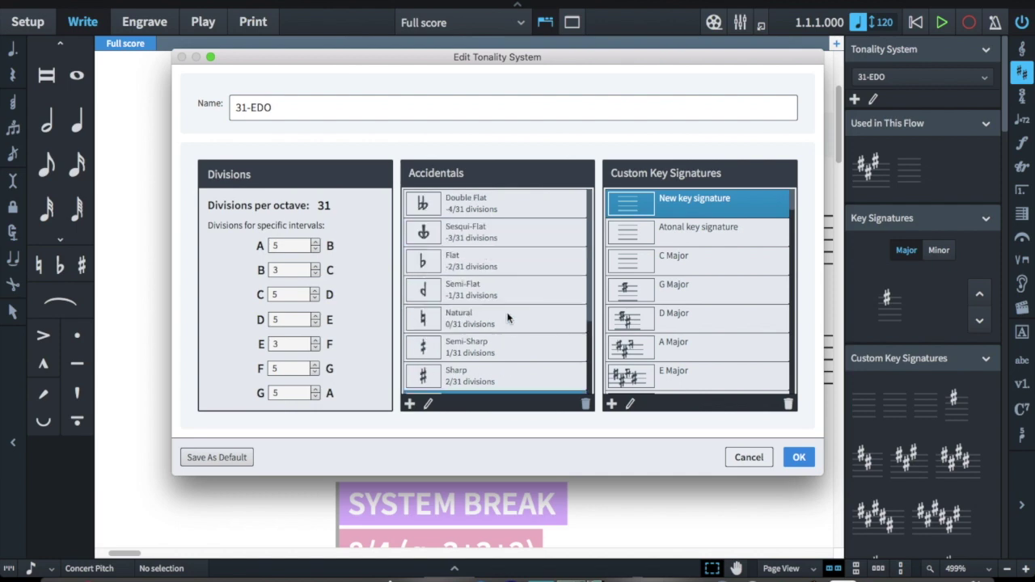
pyautogui.click(502, 296)
pyautogui.click(500, 241)
pyautogui.click(498, 287)
pyautogui.click(507, 233)
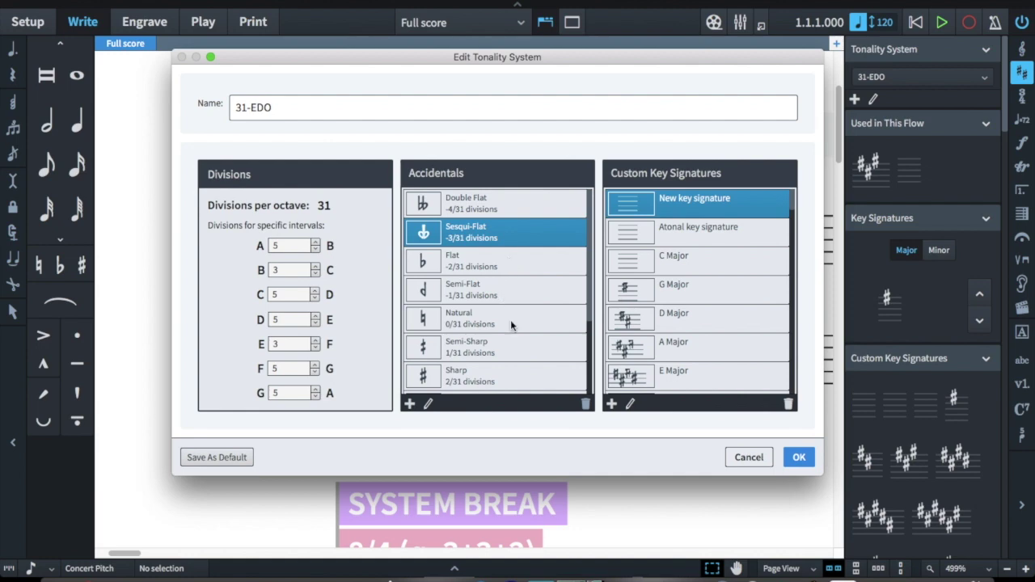
# Step: Compare the natural, semi-sharp and sesqui-sharp accidentals with the semi-flat and sesqui-flat
pyautogui.scroll(-3, 502, 291)
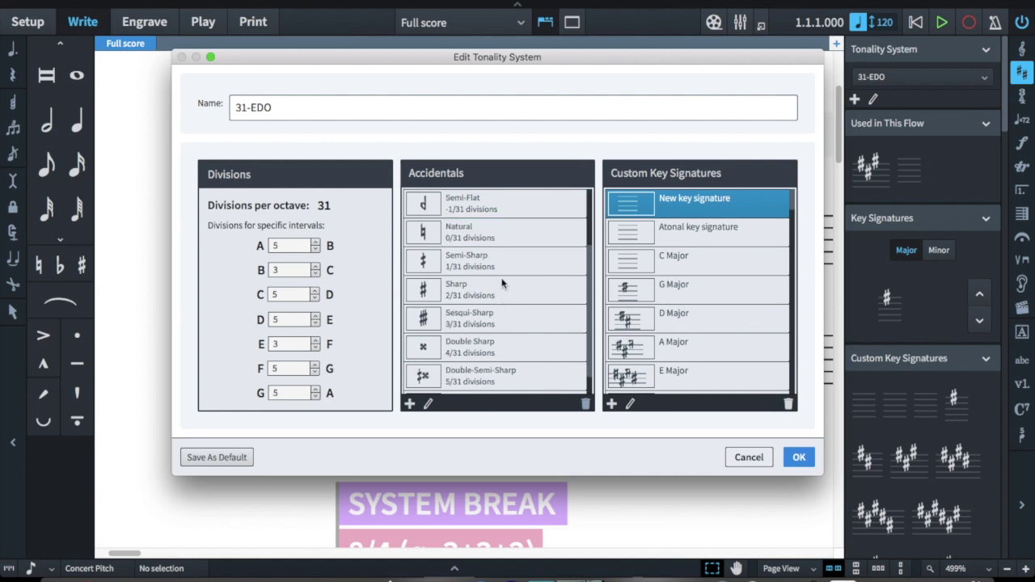
pyautogui.click(507, 233)
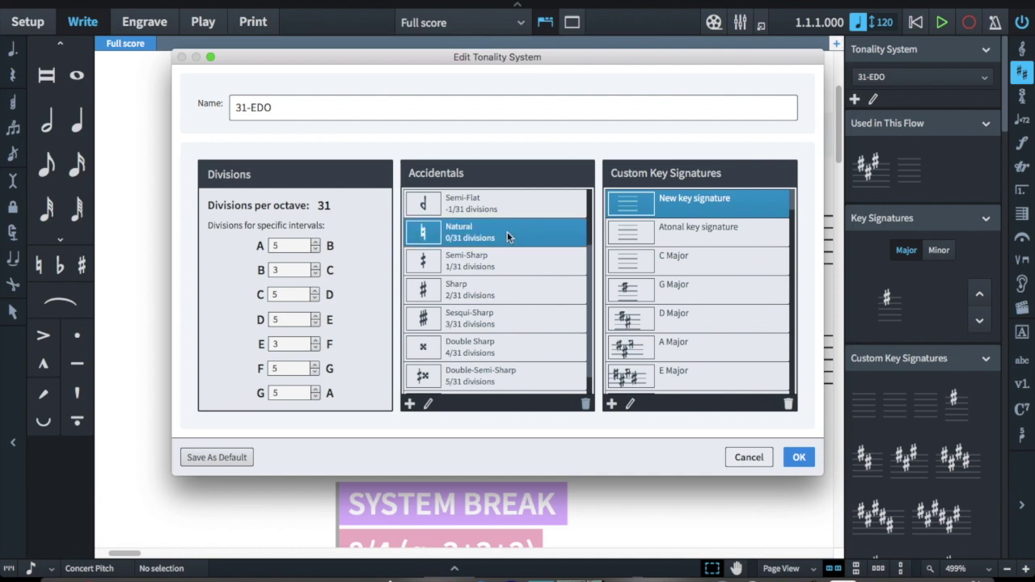
pyautogui.click(511, 266)
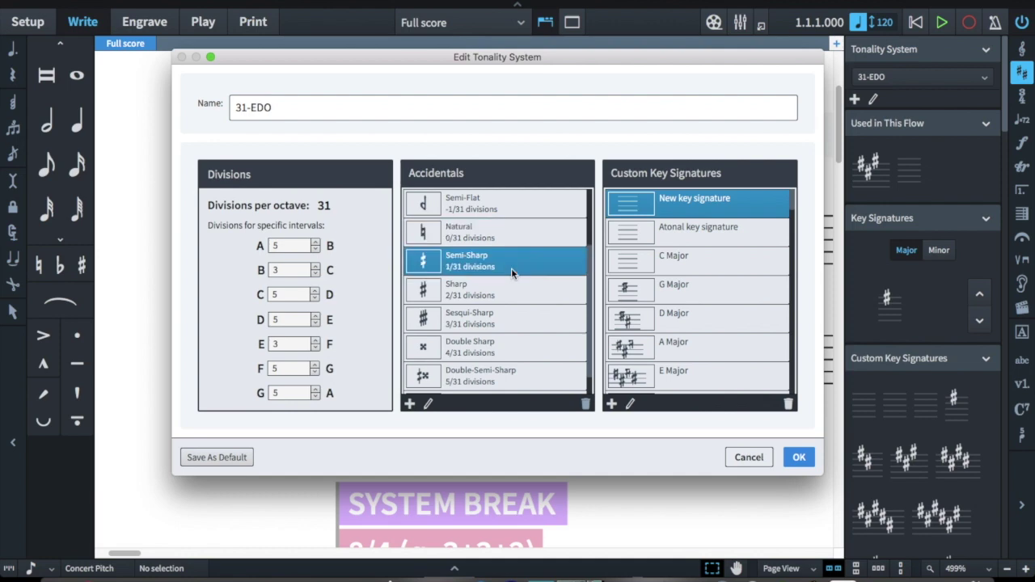
pyautogui.click(512, 320)
pyautogui.scroll(3, 512, 321)
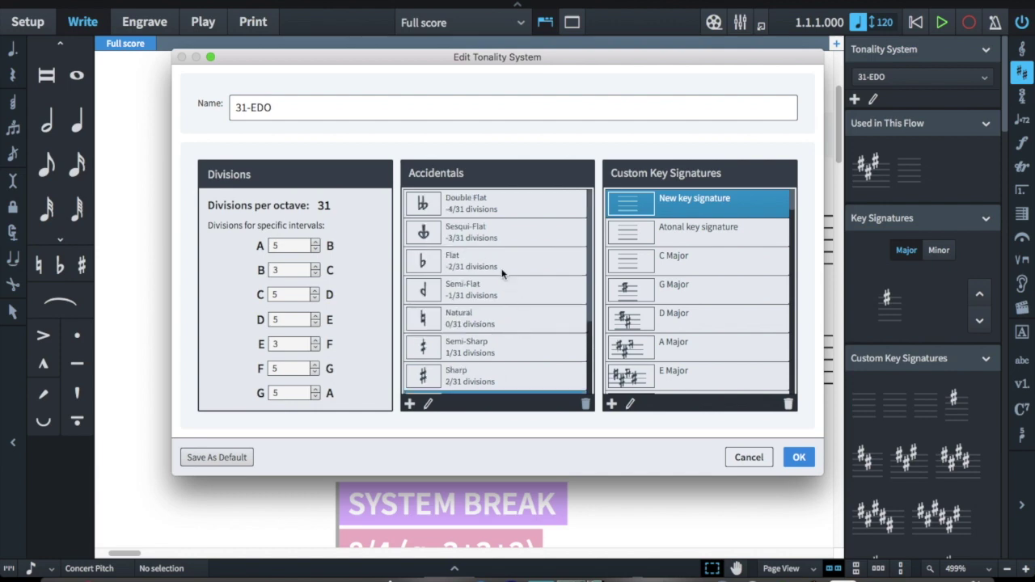
pyautogui.click(496, 292)
pyautogui.click(494, 237)
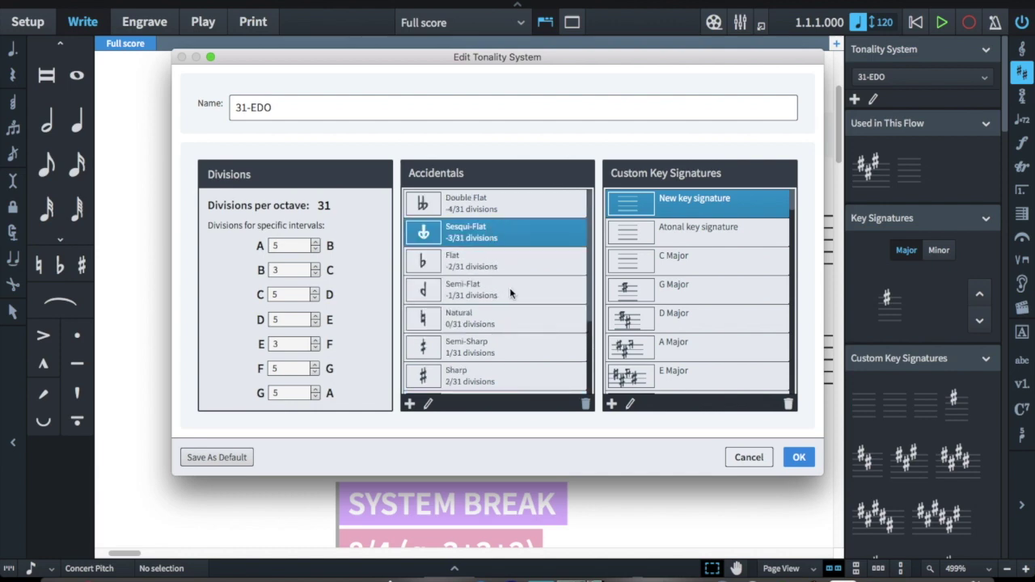
# Step: Go through the raising accidentals in order from Natural through Semi-Sharp and Sharp to Sesqui-Sharp
pyautogui.scroll(-3, 510, 294)
pyautogui.click(503, 239)
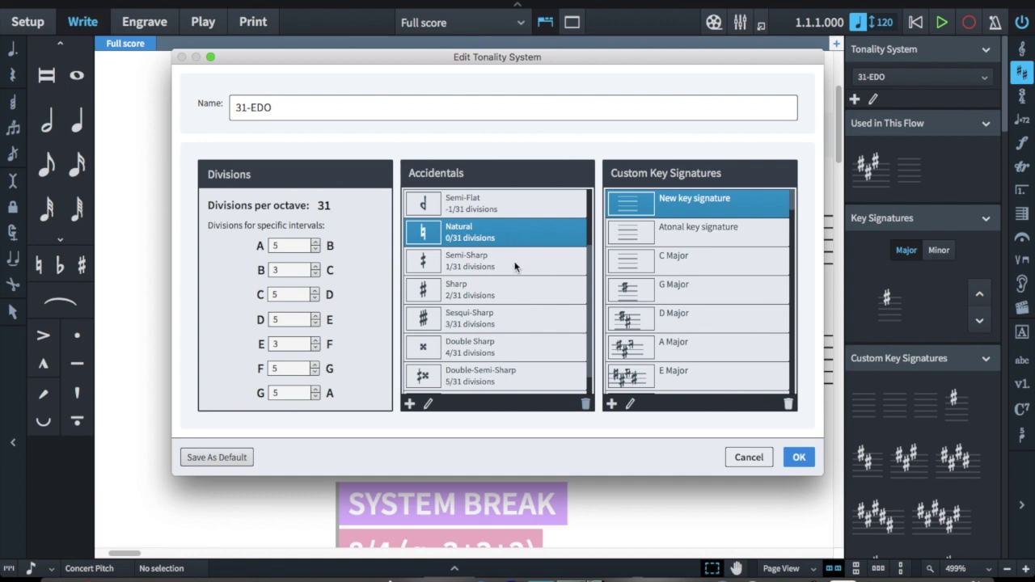
pyautogui.click(516, 267)
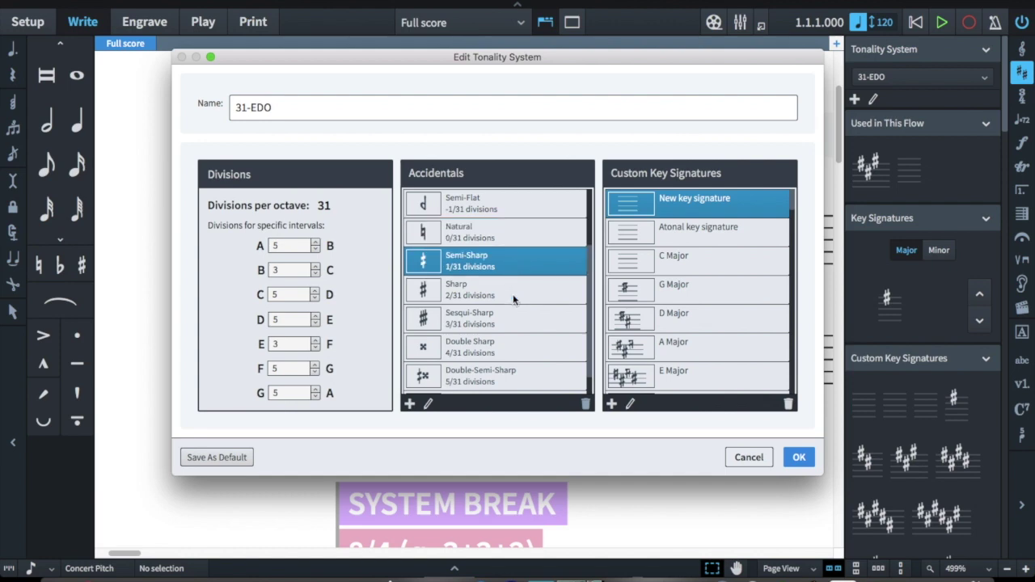
pyautogui.click(513, 293)
pyautogui.click(508, 323)
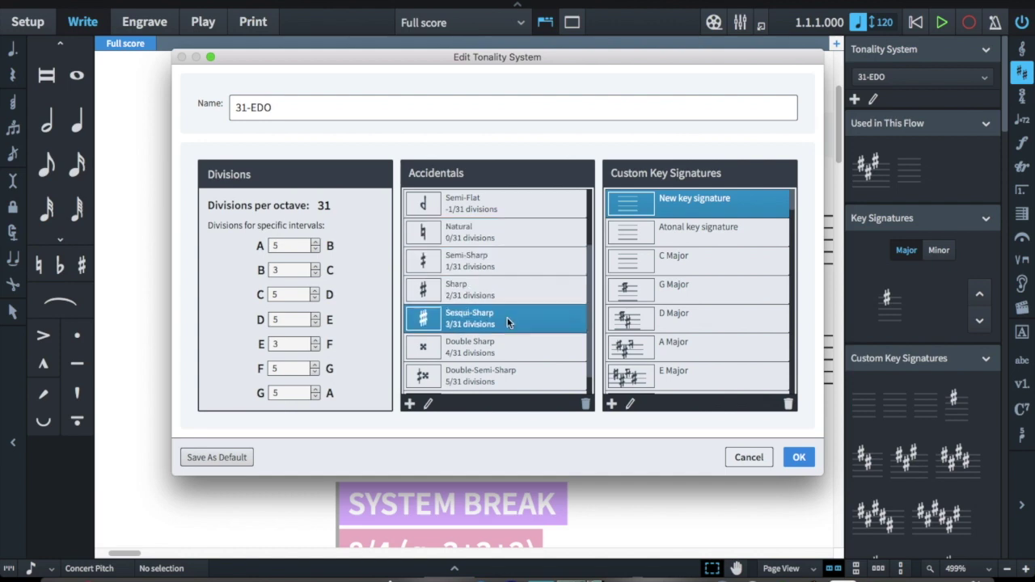
# Step: Go through the lowering accidentals in order from Natural through Semi-Flat, Flat and Sesqui-Flat to Double Flat
pyautogui.scroll(2, 516, 309)
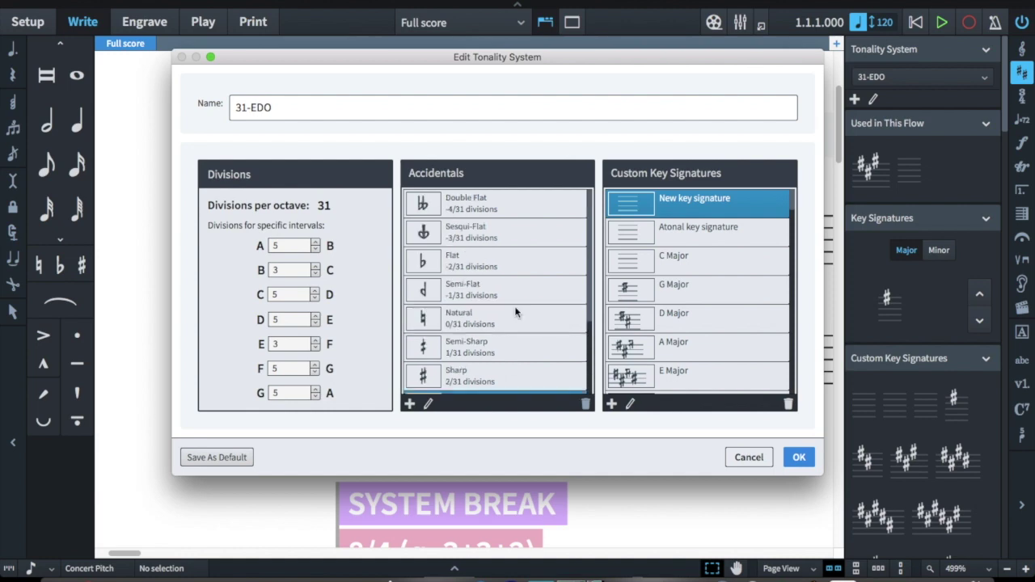
pyautogui.click(508, 316)
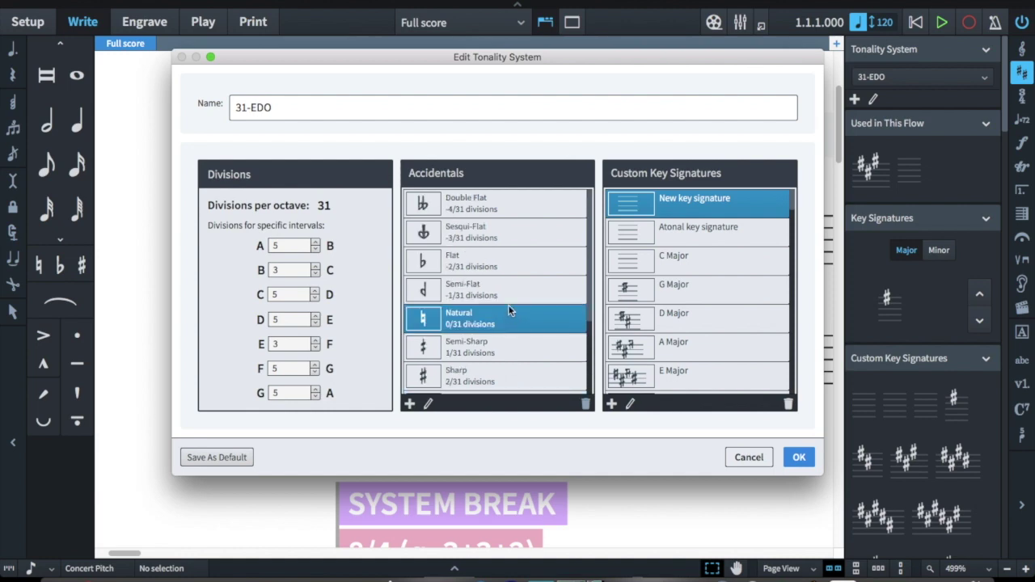
pyautogui.click(507, 290)
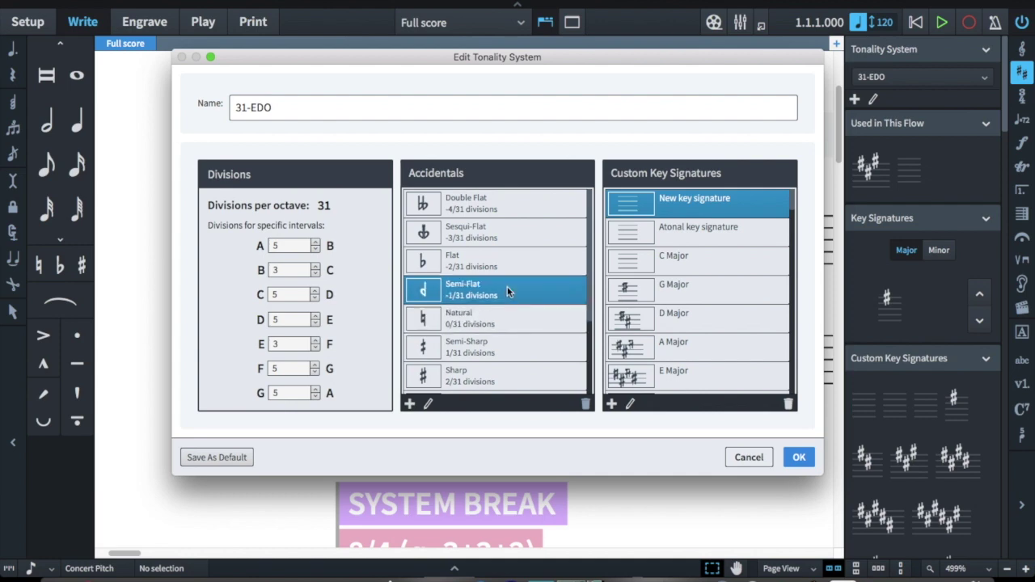
pyautogui.click(510, 259)
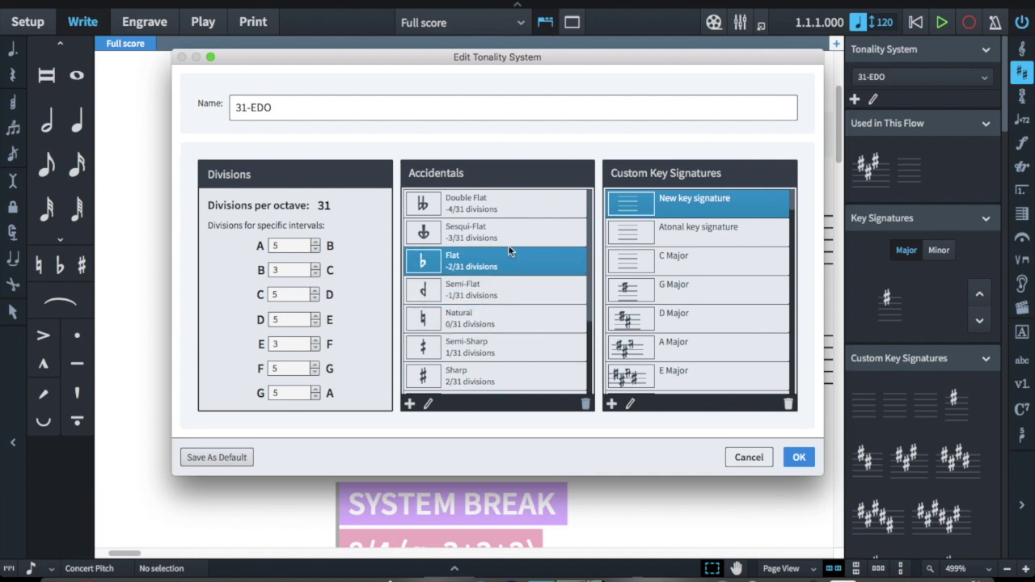
pyautogui.click(504, 228)
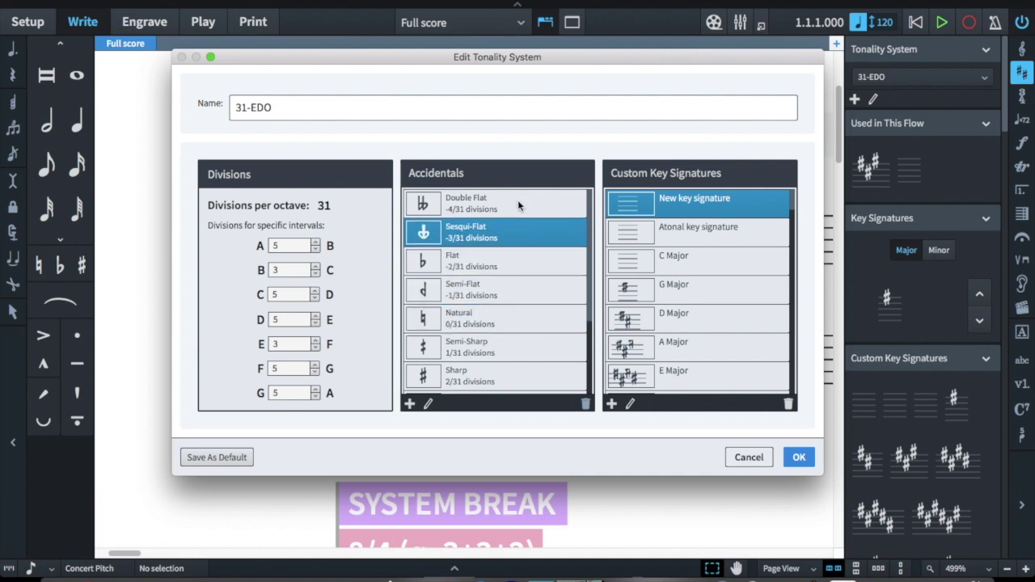
pyautogui.click(518, 205)
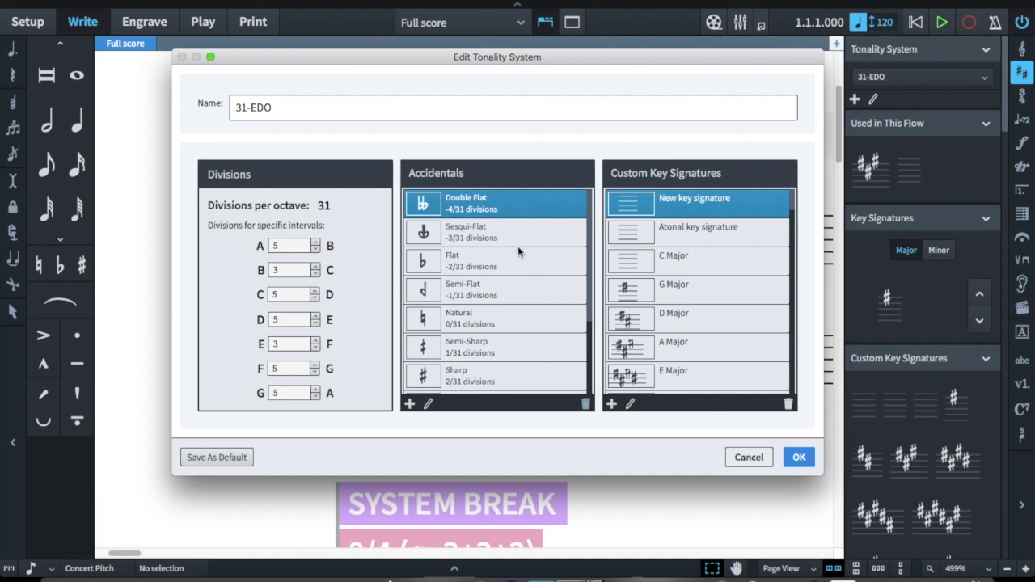
# Step: Look through the full list of accidentals, including Triple Sharp, and the system's list of custom key signatures
pyautogui.scroll(-3, 529, 287)
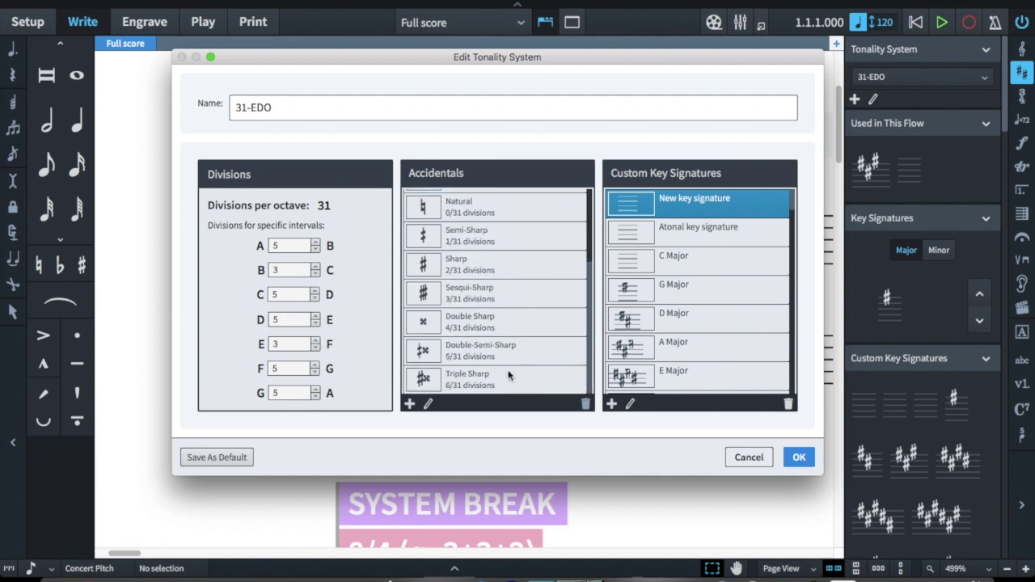
pyautogui.scroll(3, 518, 361)
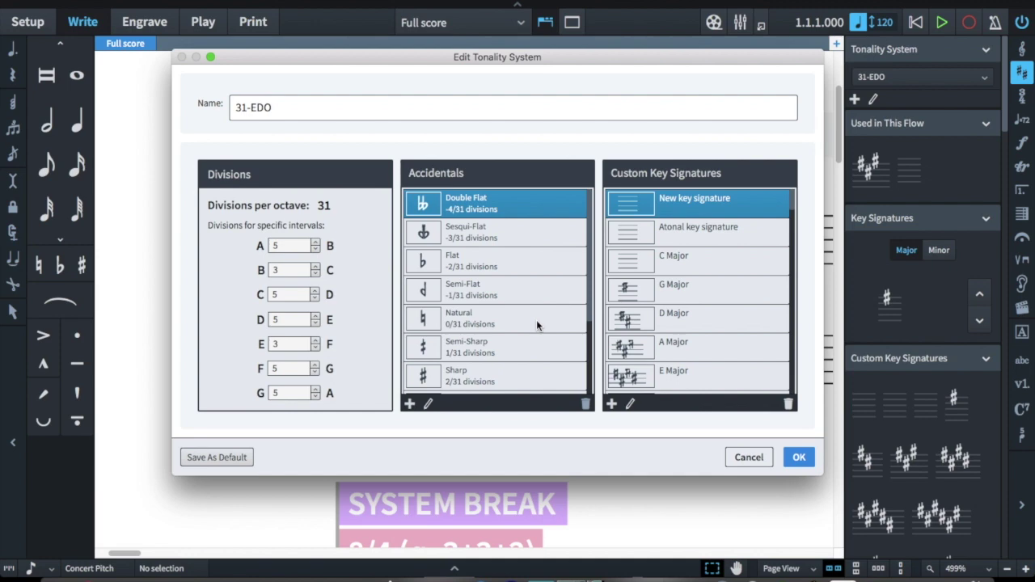
pyautogui.scroll(-2, 536, 320)
pyautogui.scroll(2, 537, 323)
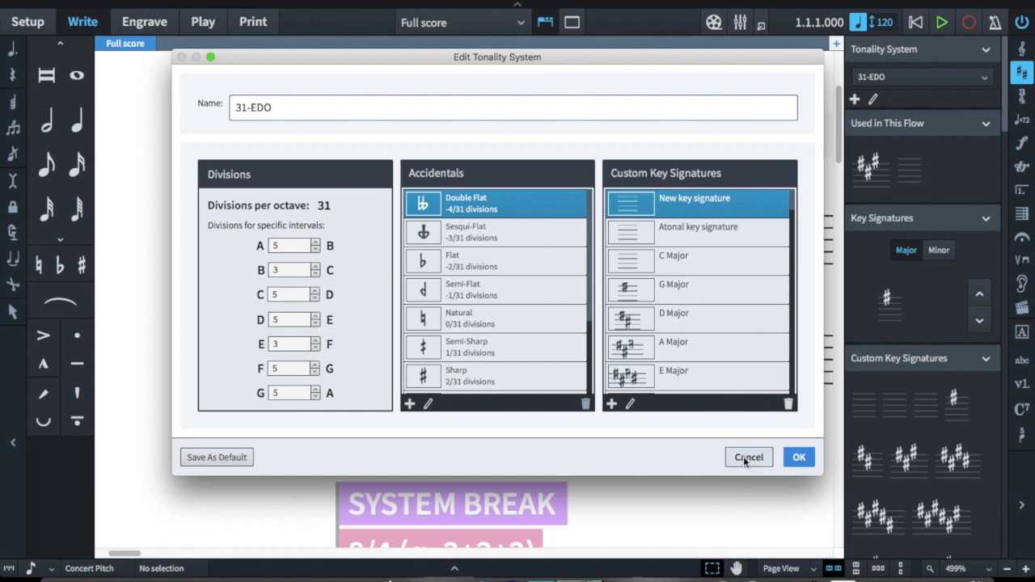
pyautogui.scroll(-15, 757, 370)
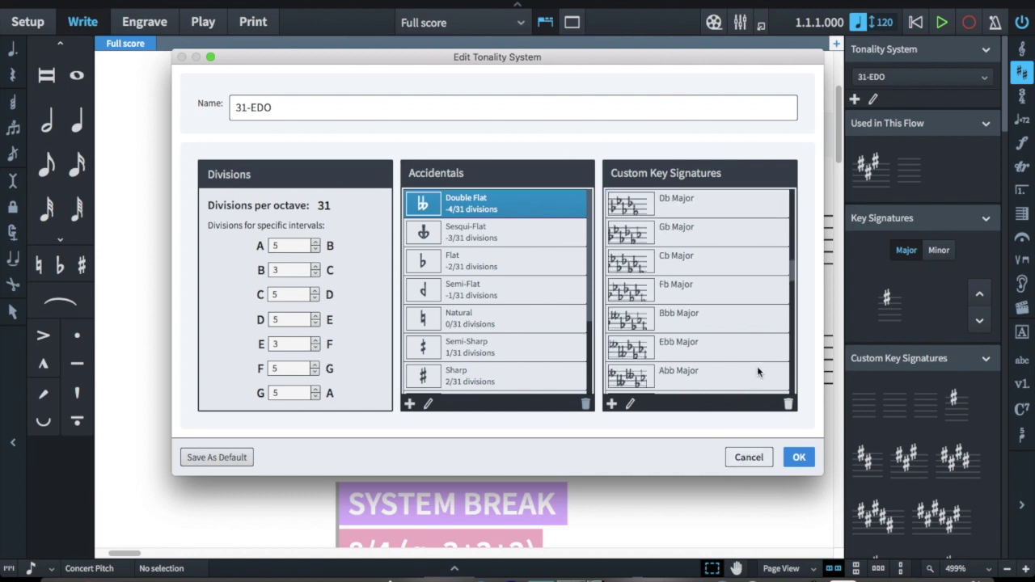
# Step: Browse the remaining custom key signatures, including the D+ to G#+ Major and Ed to Gd major variants, and close the tonality system without changes
pyautogui.scroll(-5, 758, 370)
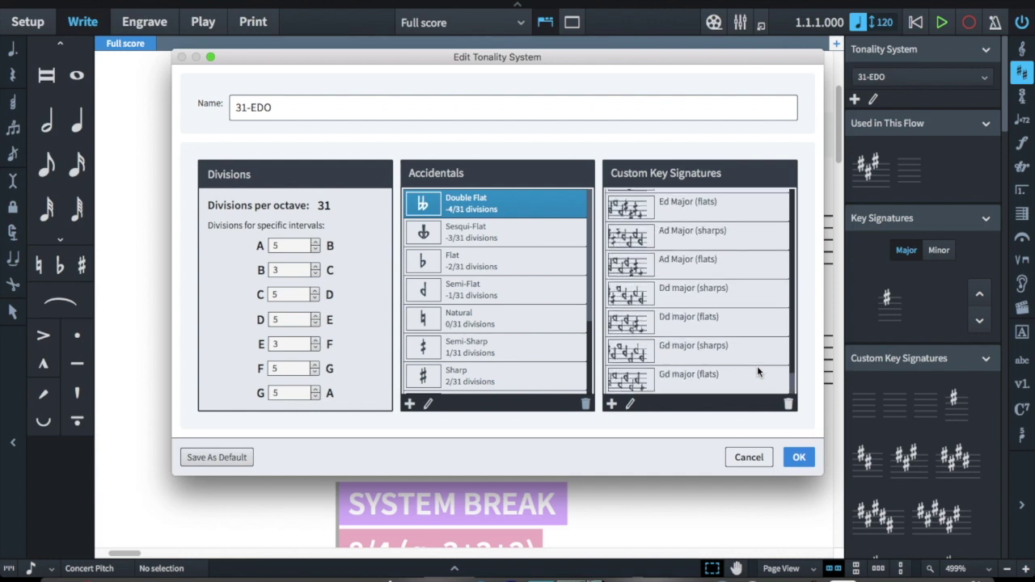
pyautogui.scroll(-5, 757, 370)
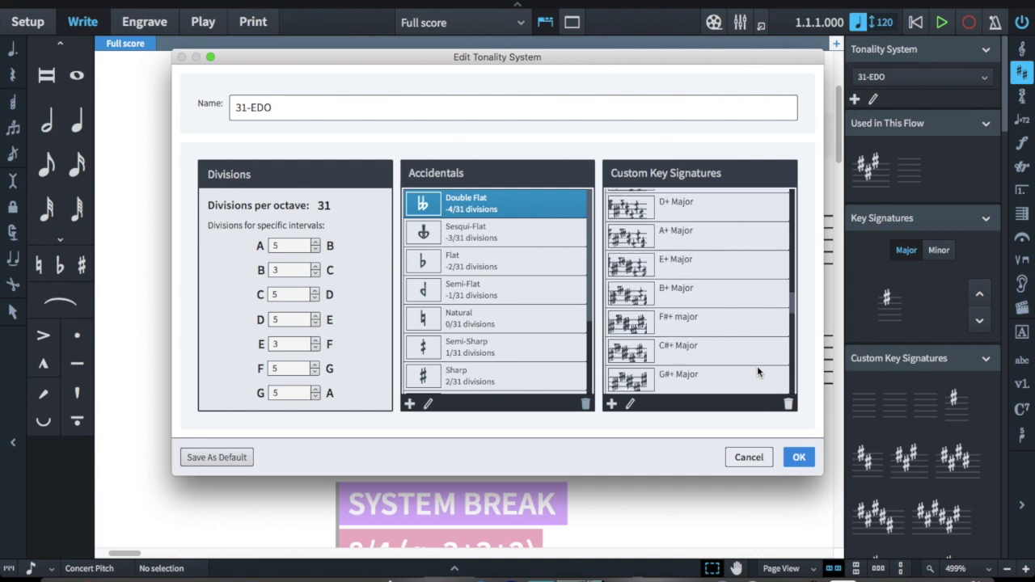
pyautogui.scroll(20, 756, 365)
pyautogui.click(754, 459)
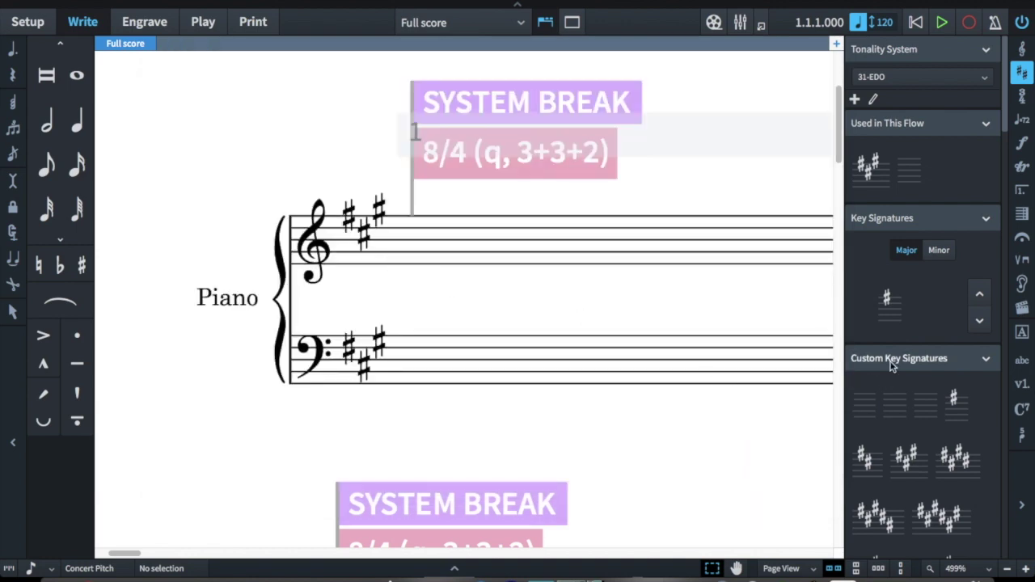
# Step: Replace the piano's opening key signature in bar 1 with the custom C Major one, which has no accidentals
pyautogui.scroll(-2, 928, 328)
pyautogui.click(928, 328)
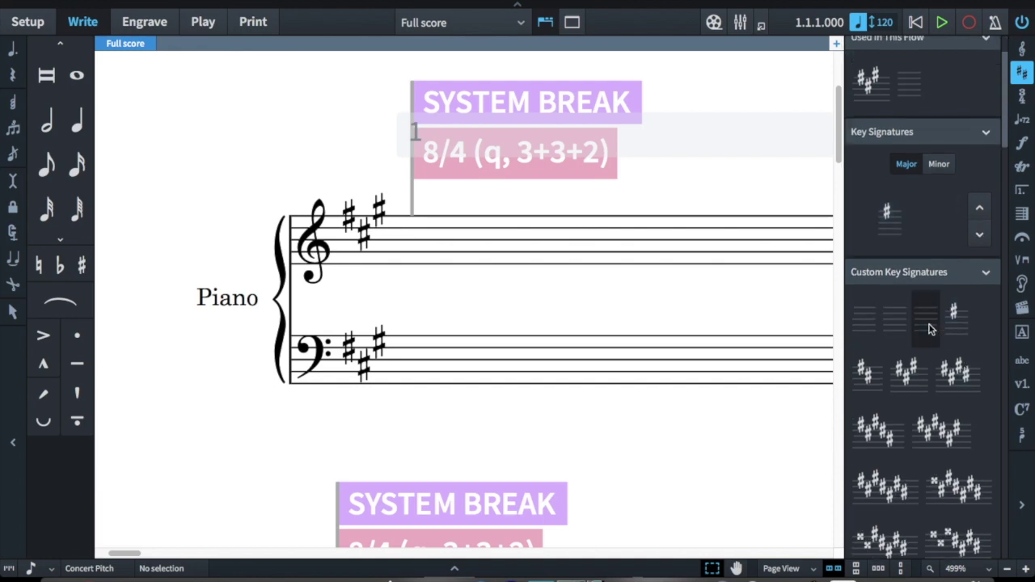
pyautogui.click(367, 247)
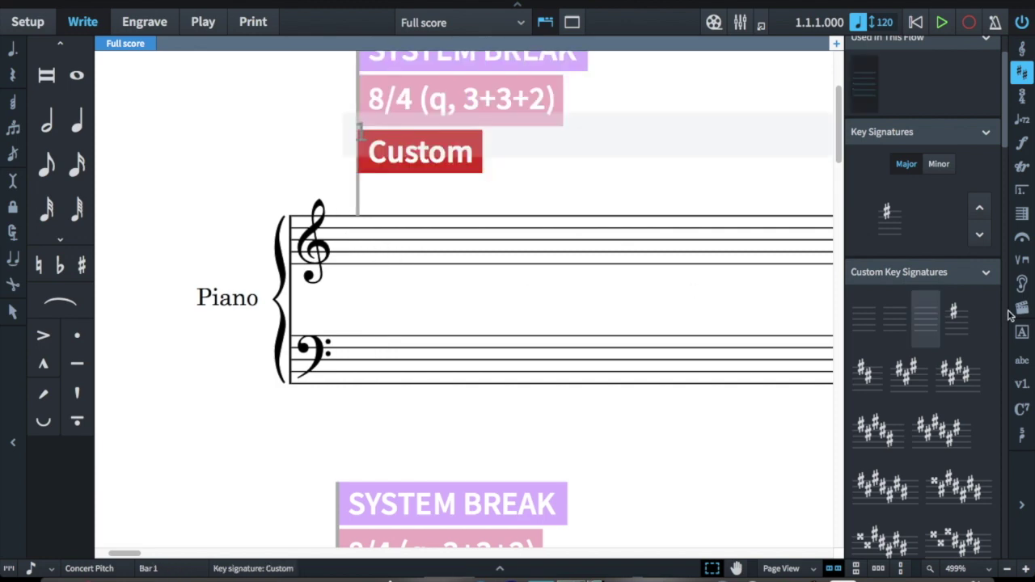
# Step: Change the bar 1 key signature successively through the custom sharp keys, from one sharp up to seven sharps
pyautogui.click(958, 330)
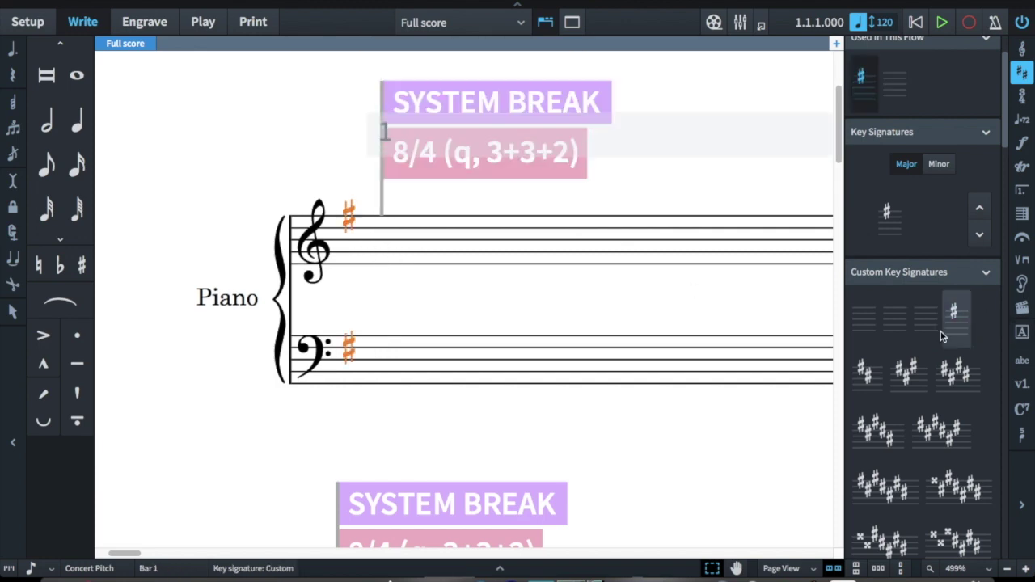
pyautogui.click(884, 383)
pyautogui.click(905, 372)
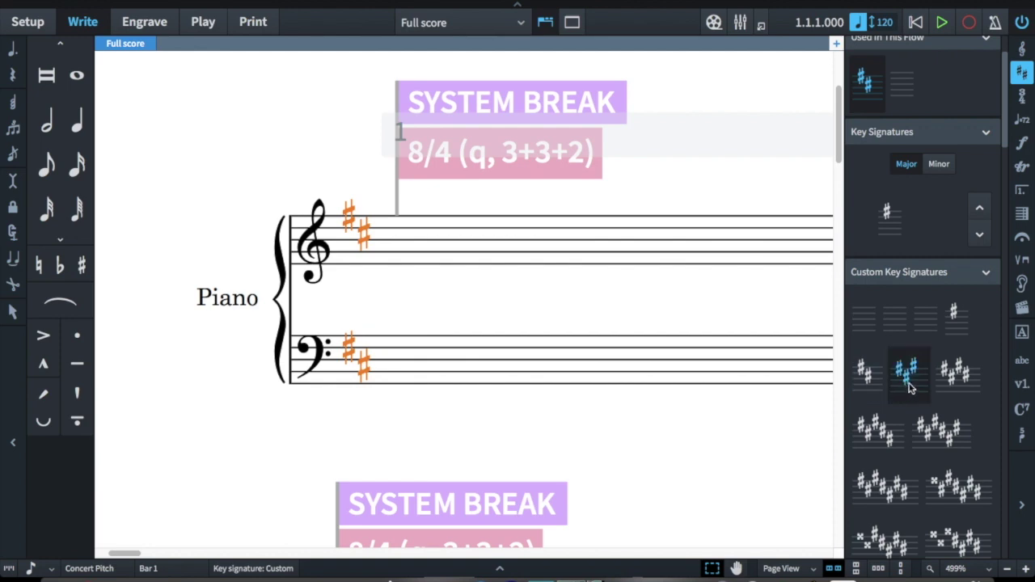
pyautogui.click(891, 431)
pyautogui.click(926, 430)
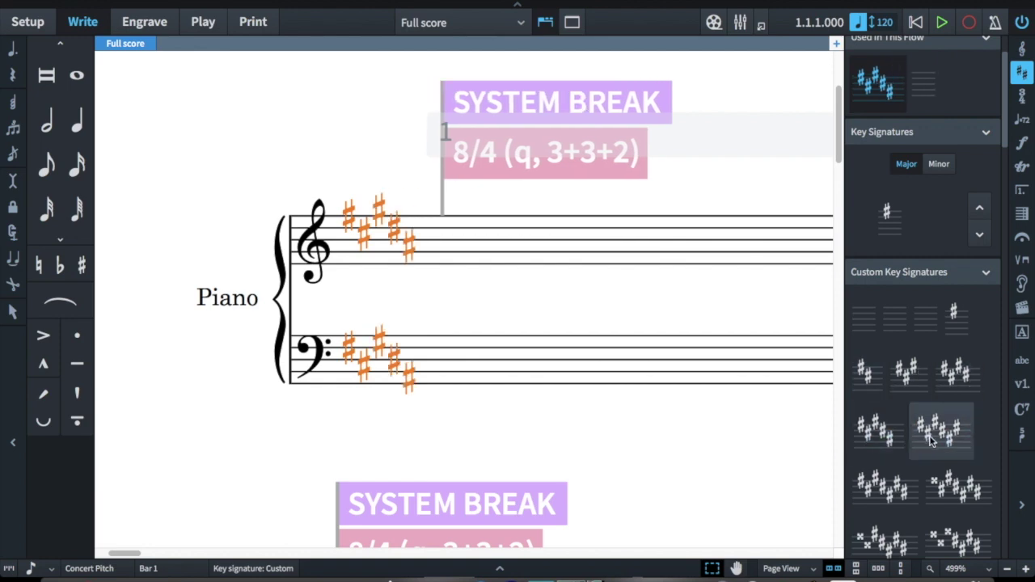
pyautogui.click(905, 495)
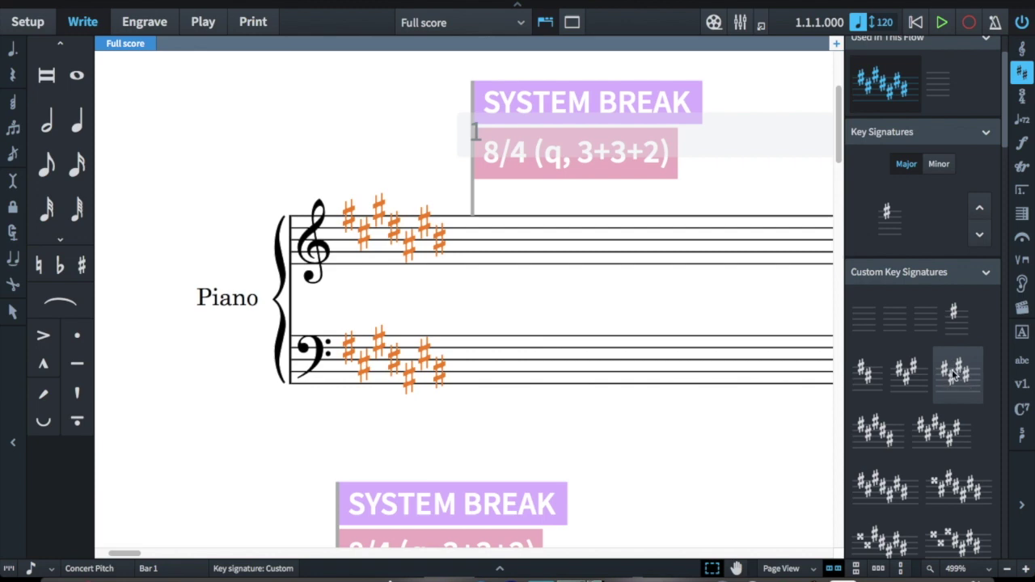
# Step: Change the bar 1 key signature successively through the custom double-sharp keys, from G# Major through FX Major to seven double sharps
pyautogui.scroll(-2, 993, 338)
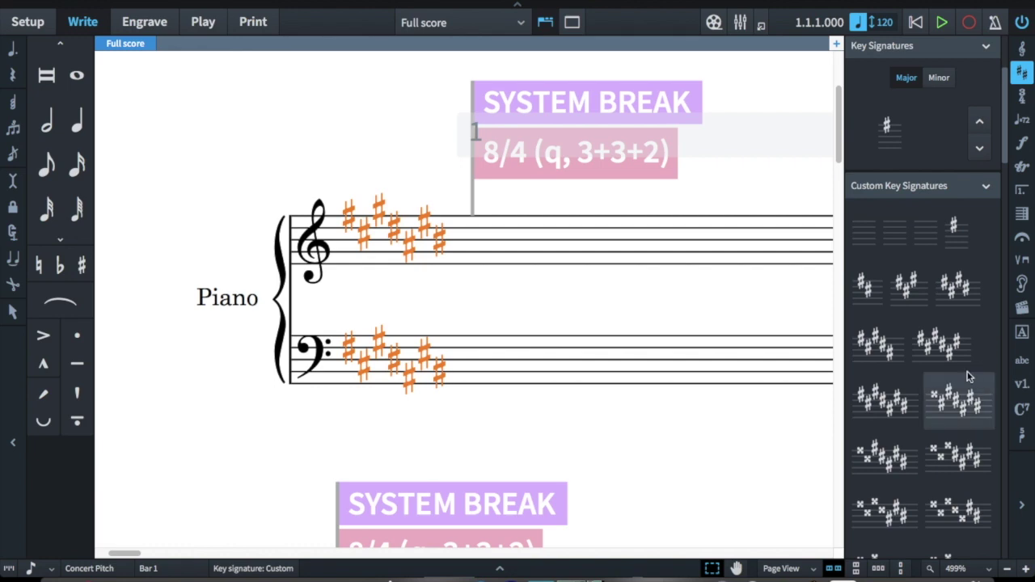
pyautogui.scroll(-2, 903, 388)
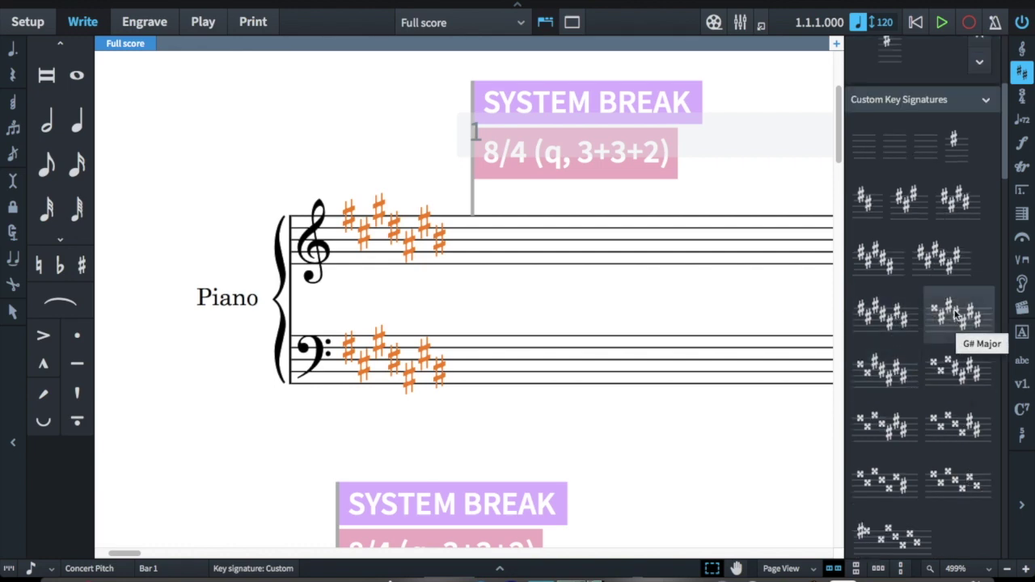
pyautogui.click(956, 314)
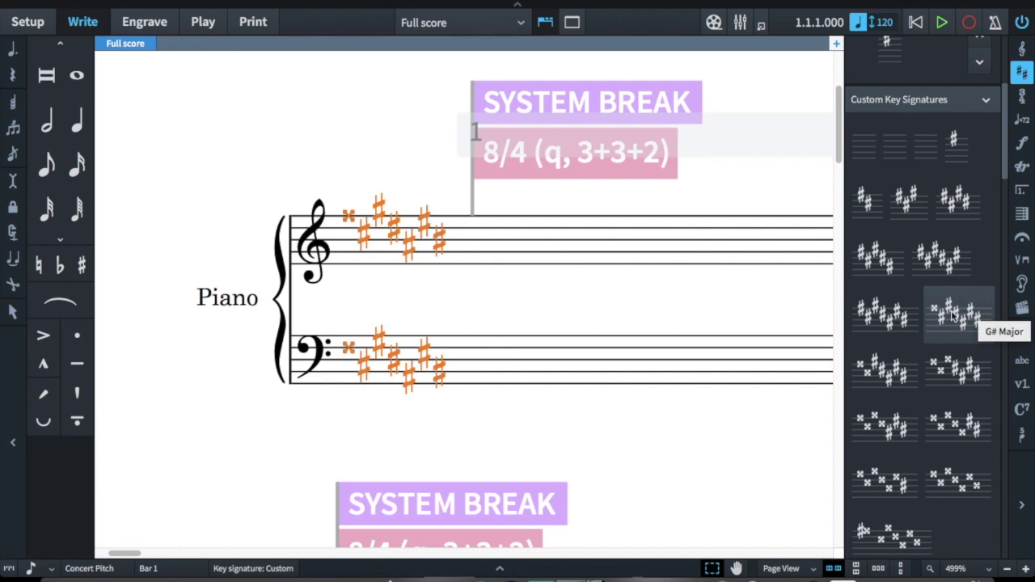
pyautogui.click(894, 376)
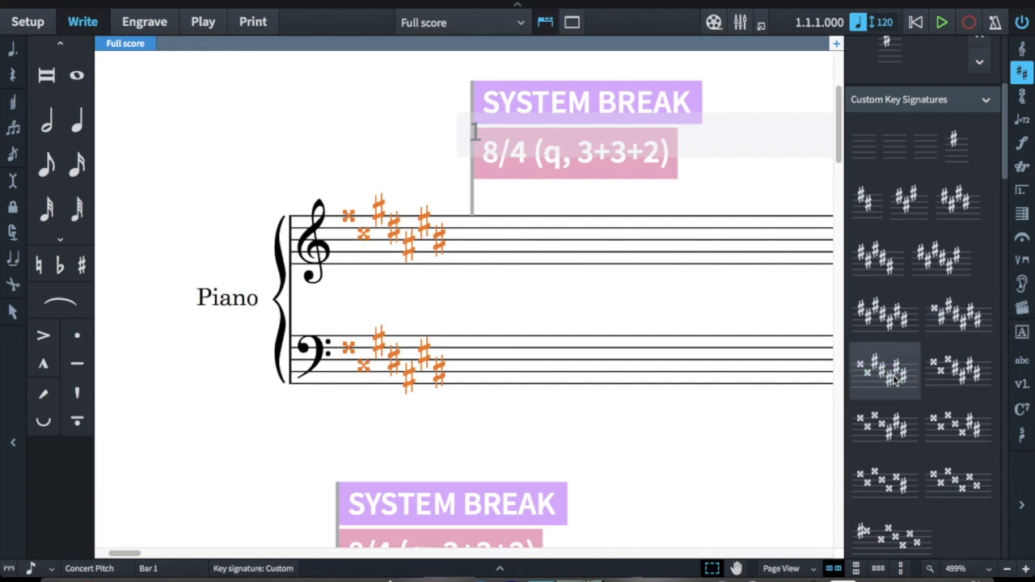
pyautogui.click(946, 381)
pyautogui.scroll(-1, 945, 382)
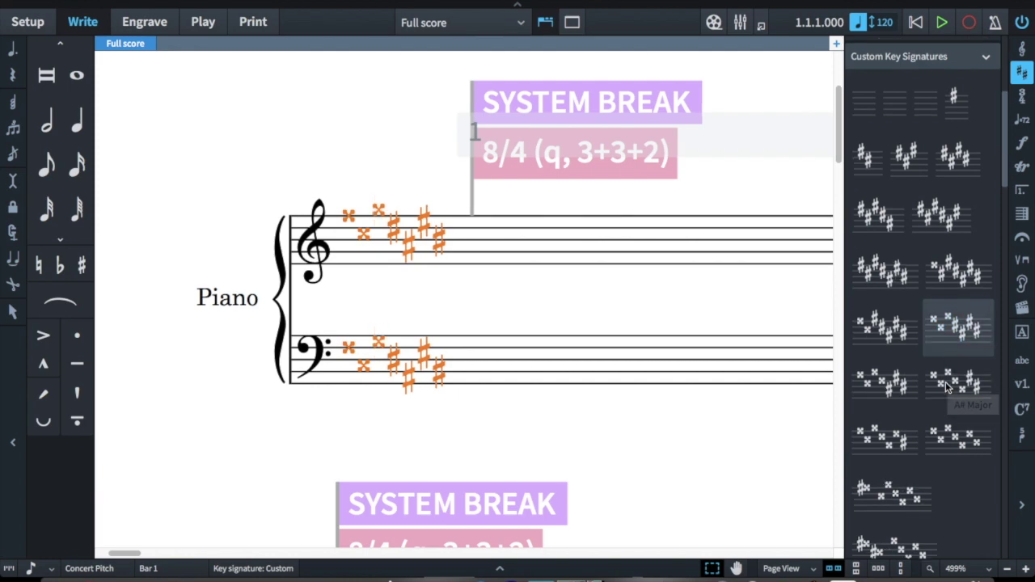
pyautogui.click(885, 377)
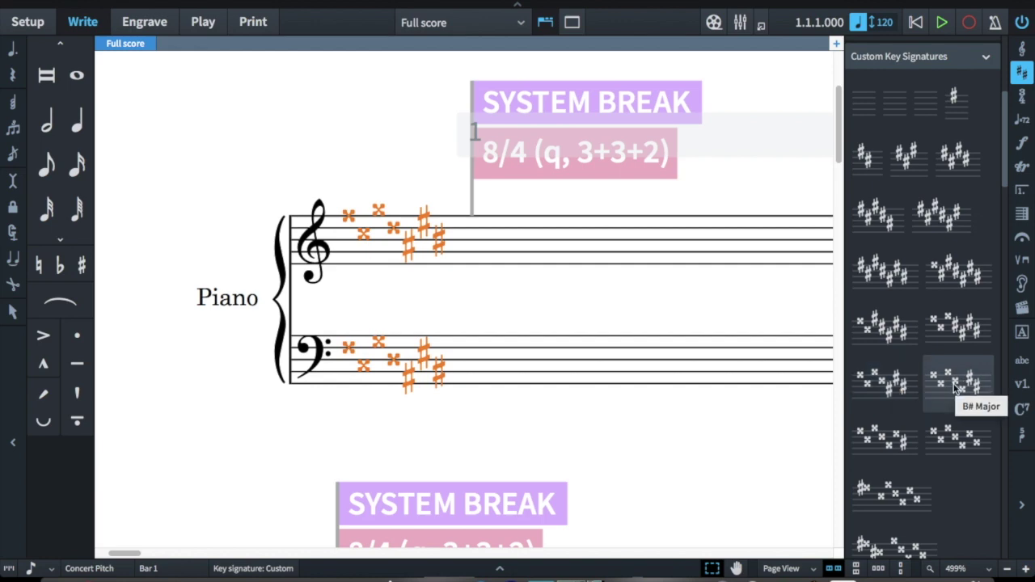
pyautogui.click(914, 428)
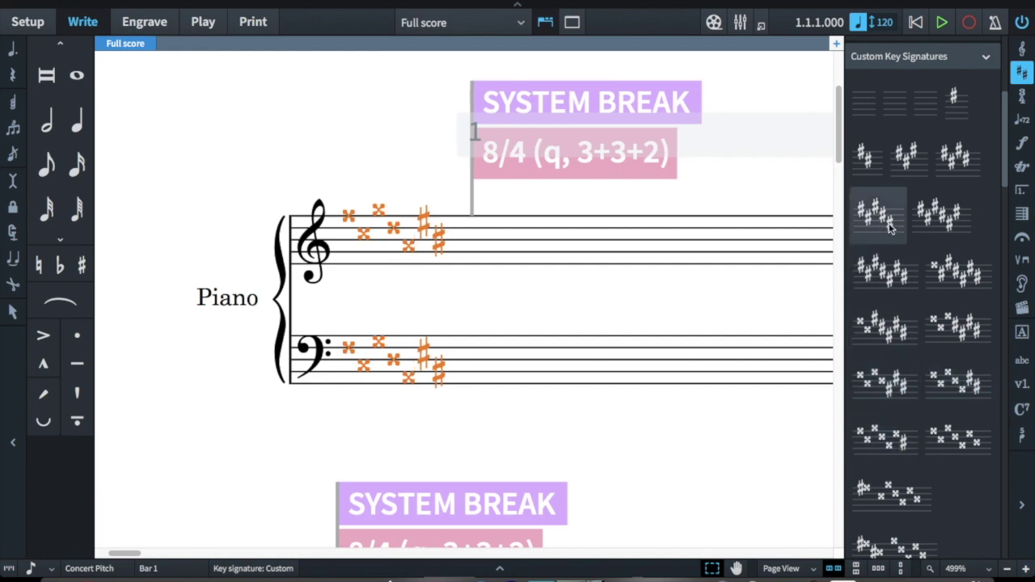
pyautogui.click(892, 447)
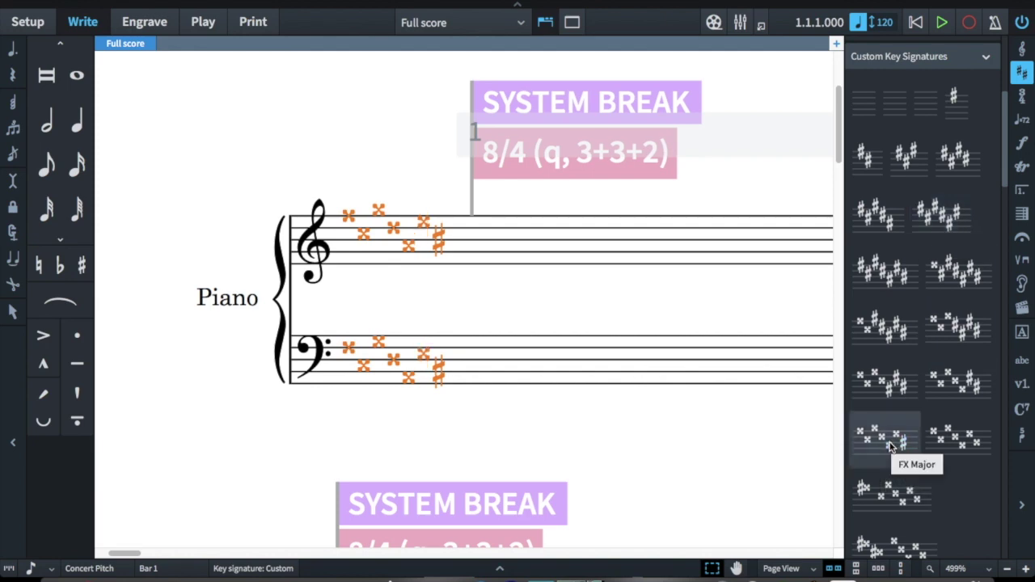
pyautogui.click(960, 449)
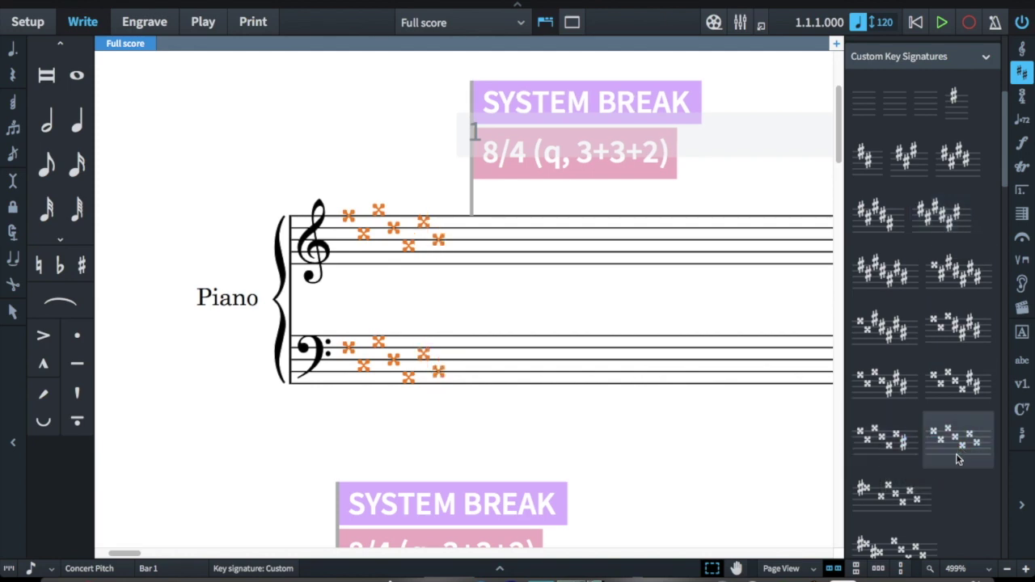
# Step: Reset bar 1 to custom C Major and change its key signature successively from one flat up to seven flats
pyautogui.click(925, 97)
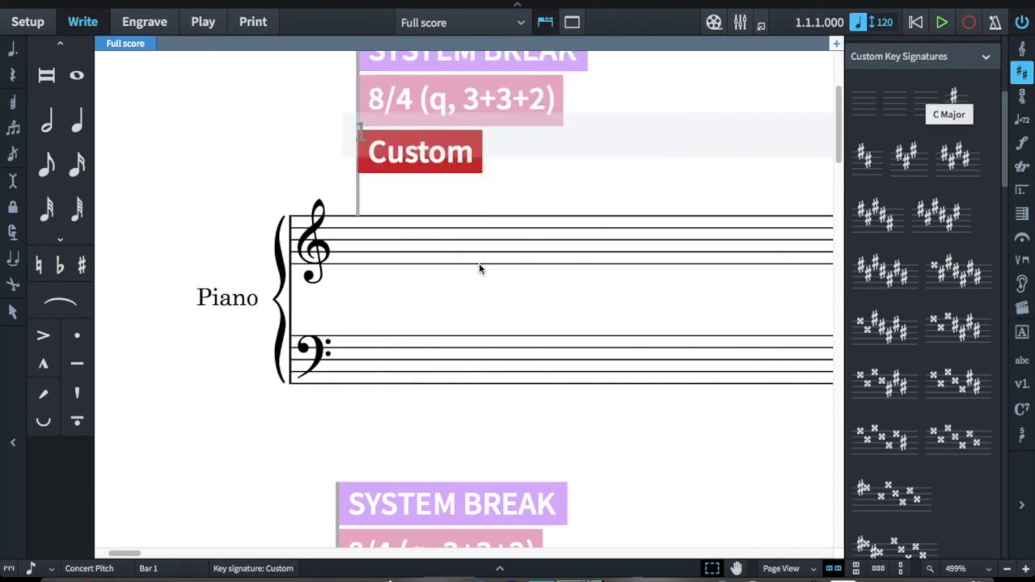
pyautogui.scroll(-5, 961, 346)
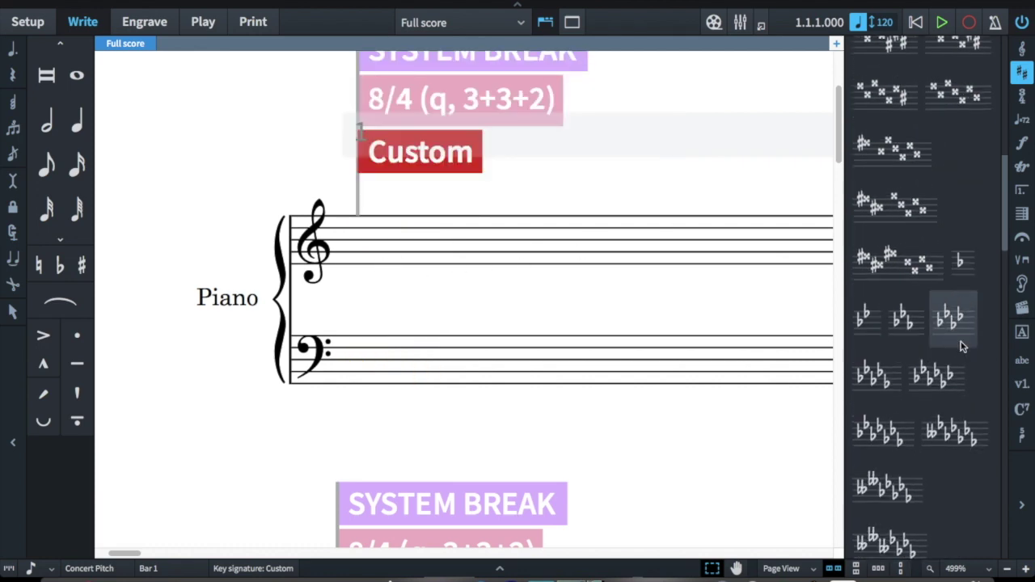
pyautogui.click(961, 276)
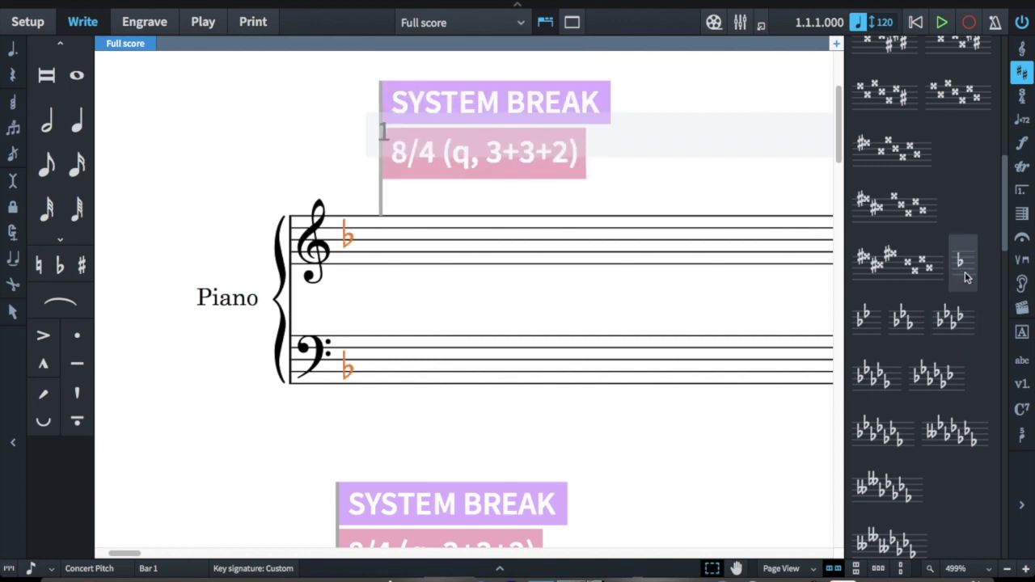
pyautogui.click(904, 322)
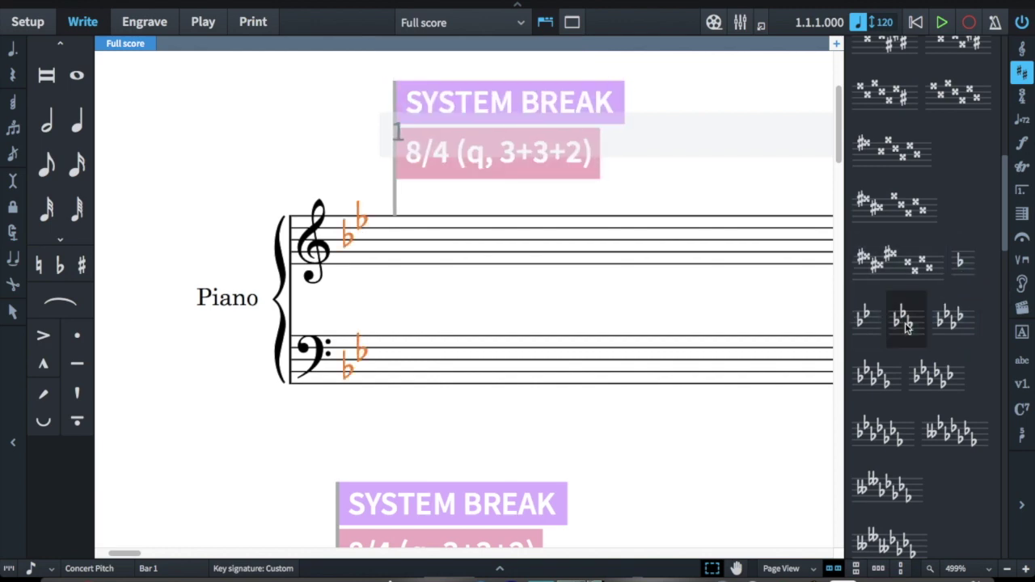
pyautogui.click(883, 385)
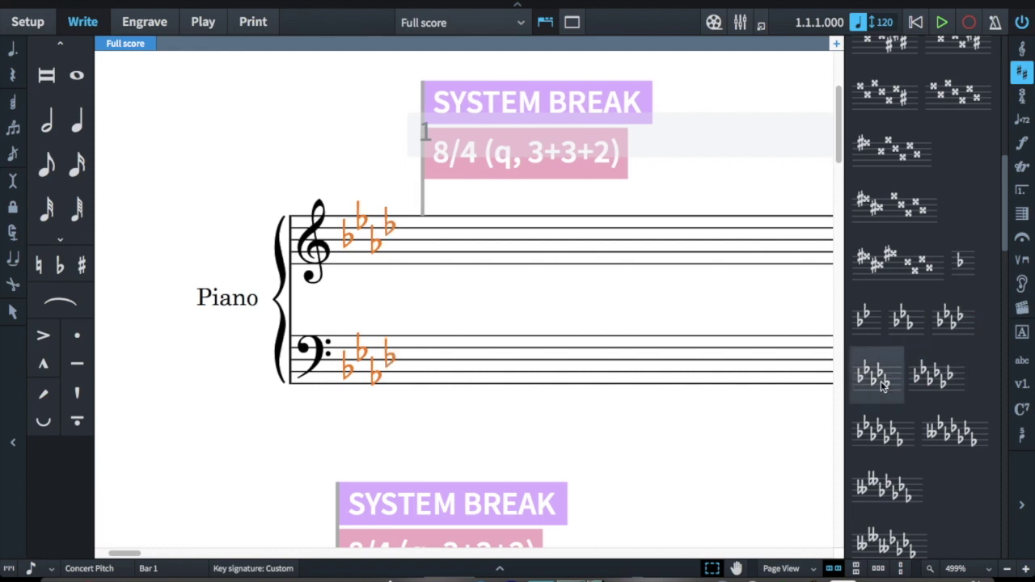
pyautogui.click(930, 385)
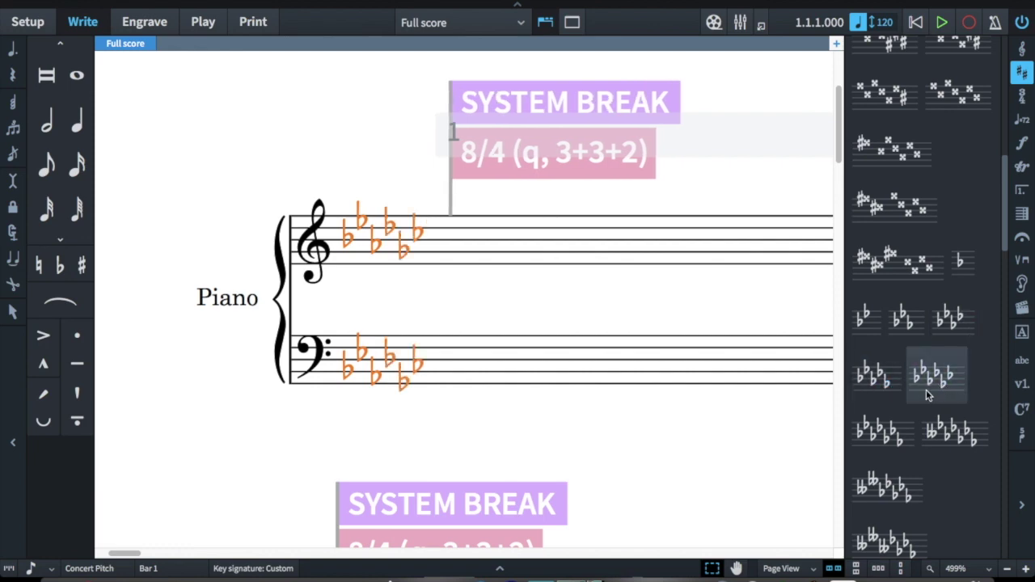
pyautogui.click(883, 432)
# Step: Change the bar 1 key signature successively through the custom double-flat keys, from Fb Major to the one with six double flats
pyautogui.scroll(-1, 911, 364)
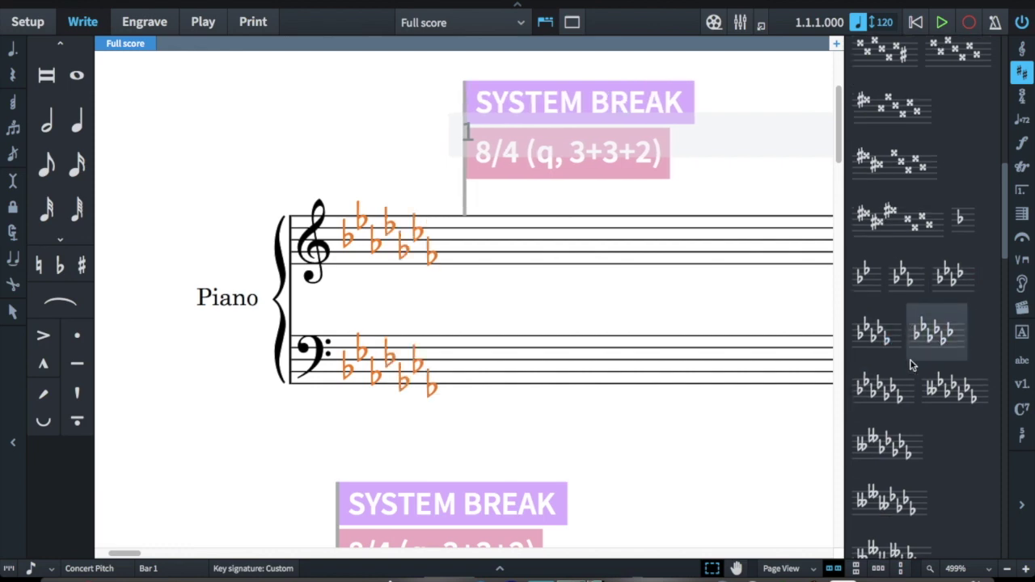
pyautogui.scroll(-2, 911, 365)
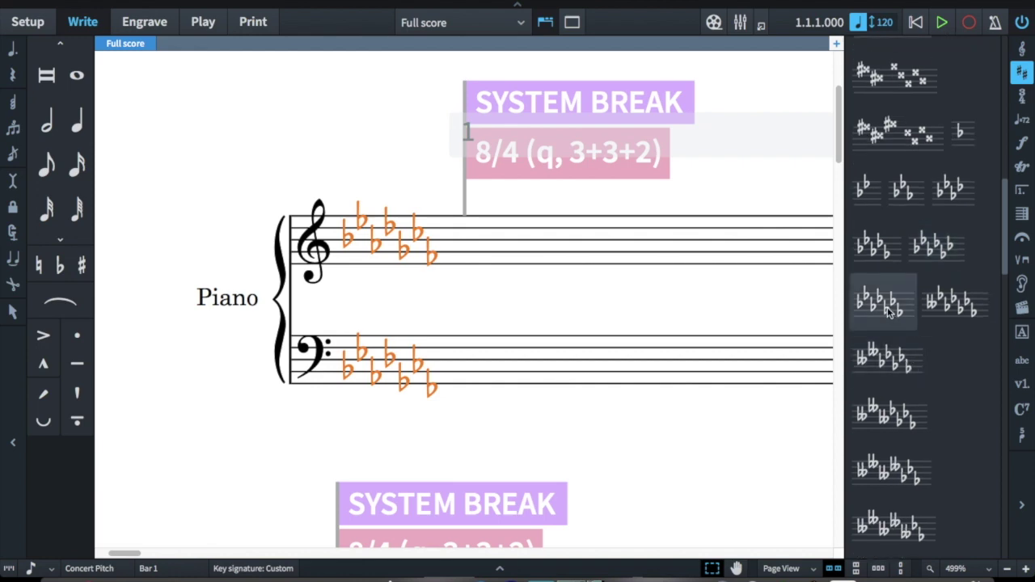
pyautogui.click(959, 312)
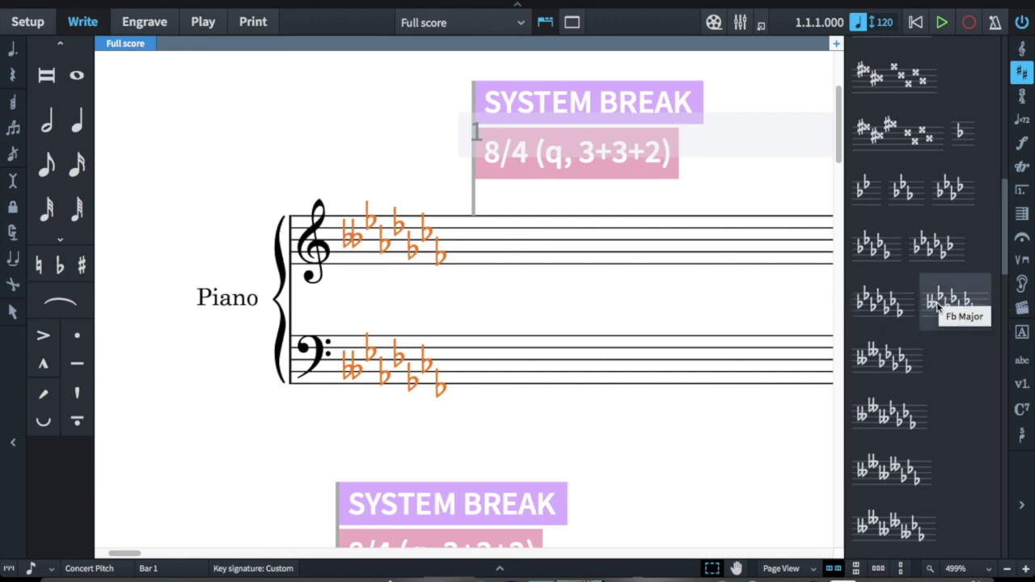
pyautogui.scroll(-1, 936, 303)
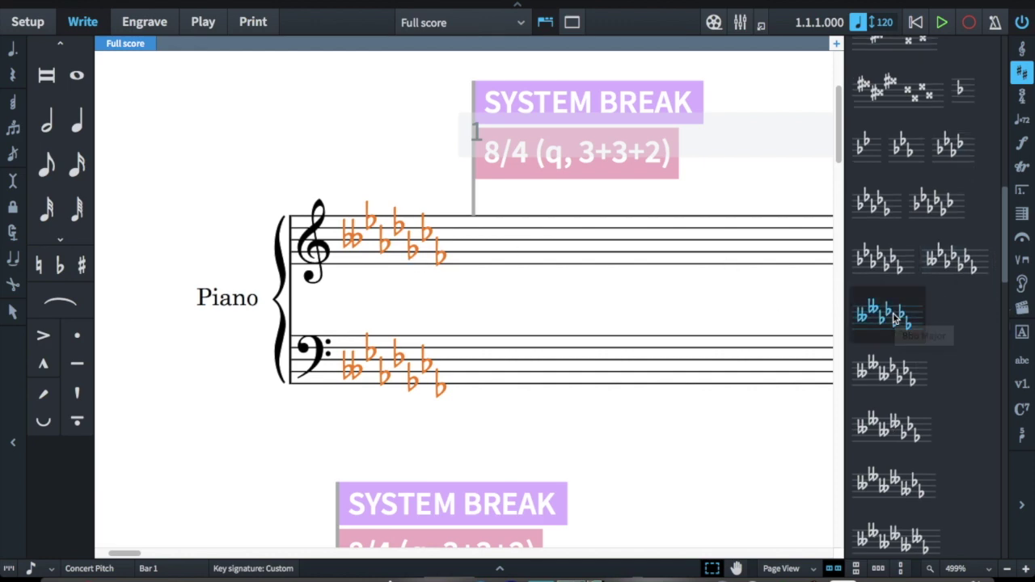
pyautogui.click(895, 318)
pyautogui.click(901, 379)
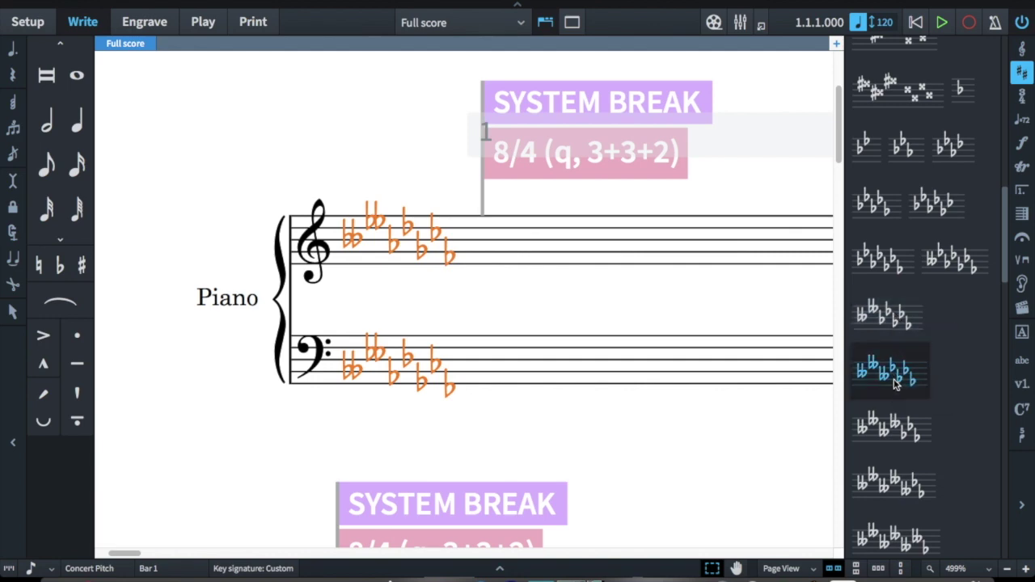
pyautogui.scroll(-2, 906, 387)
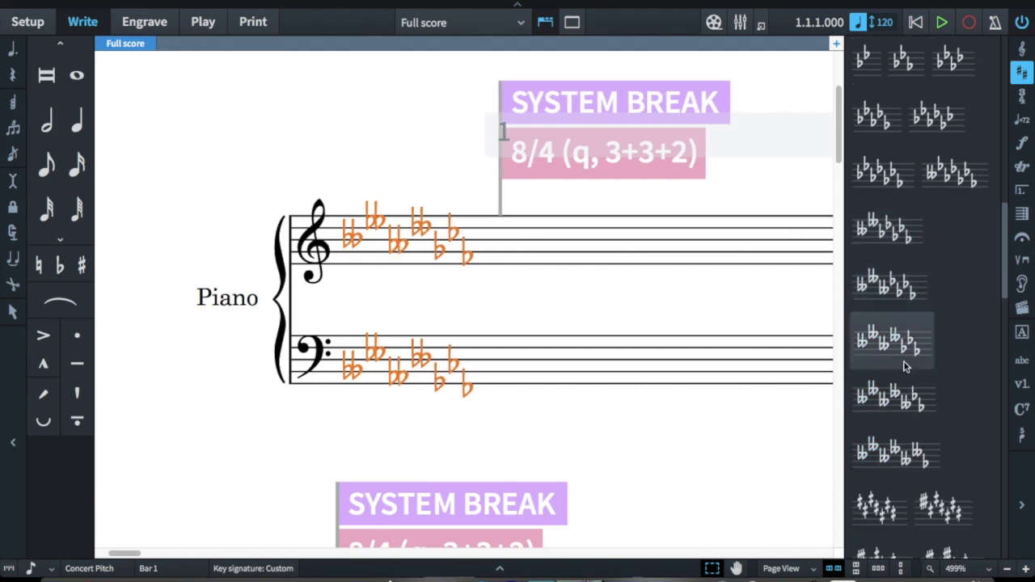
pyautogui.click(908, 401)
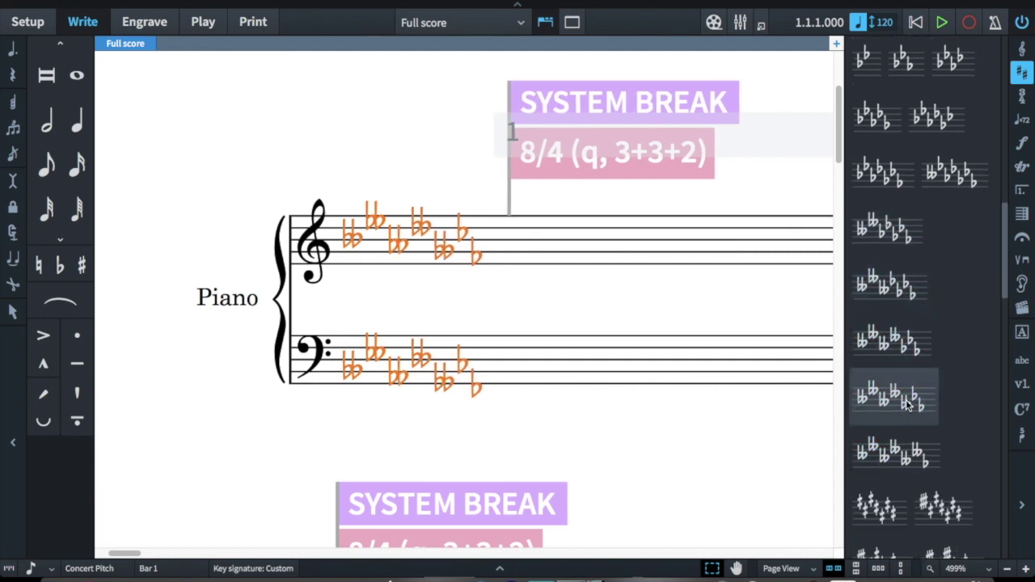
pyautogui.click(908, 451)
pyautogui.scroll(-2, 910, 393)
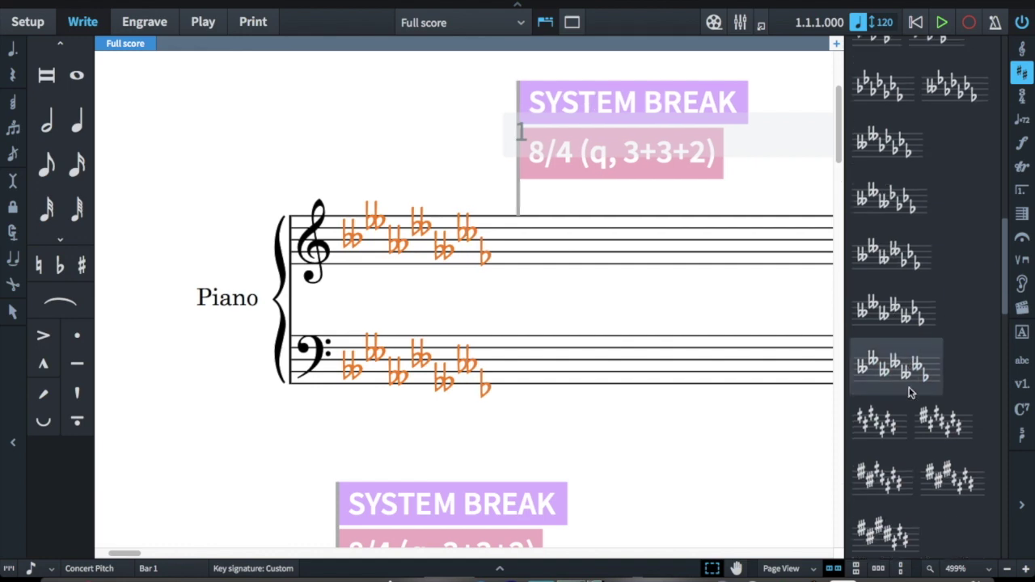
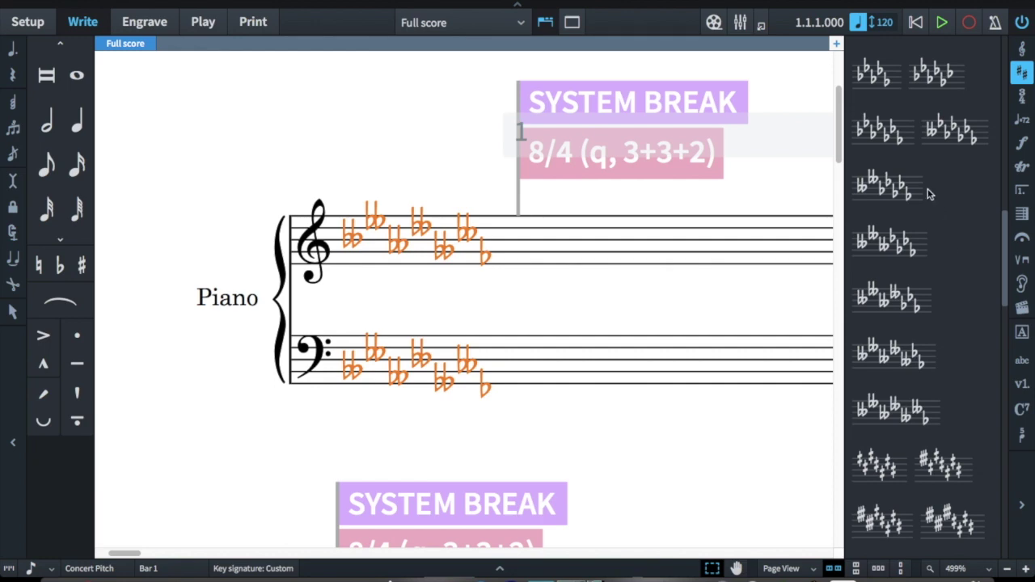
# Step: Set the bar 1 key signature to the custom Gb Major with six flats
pyautogui.click(932, 77)
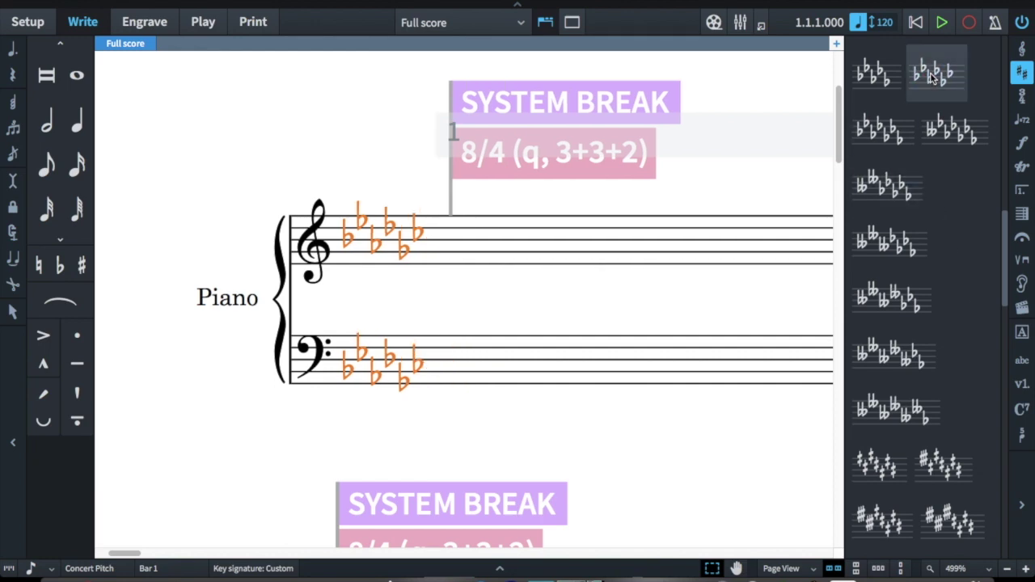
pyautogui.scroll(1, 949, 214)
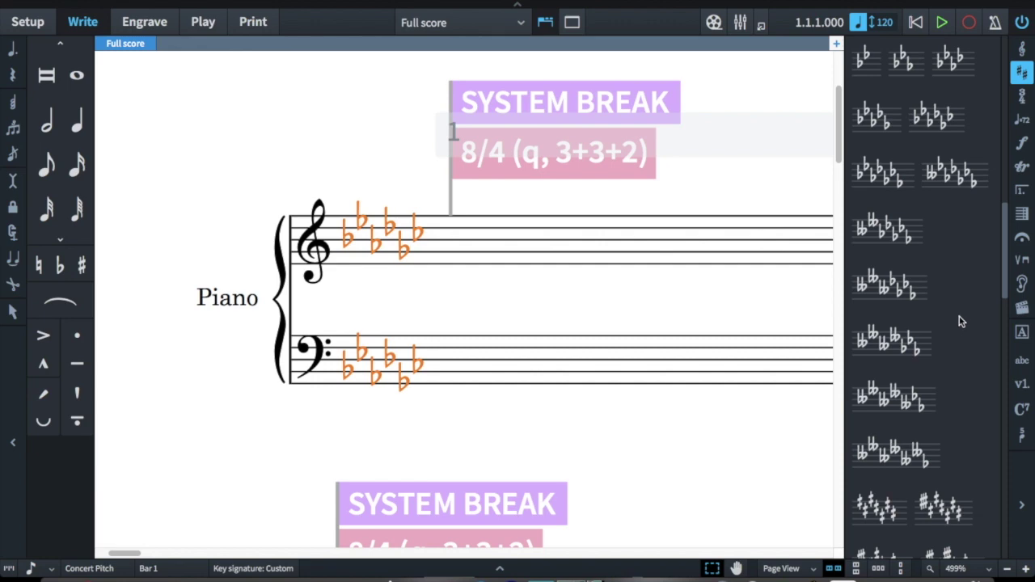
# Step: Change the bar 1 key signature to the custom key with one sharp, and from there to the custom G+ Major
pyautogui.scroll(-10, 961, 322)
pyautogui.click(955, 144)
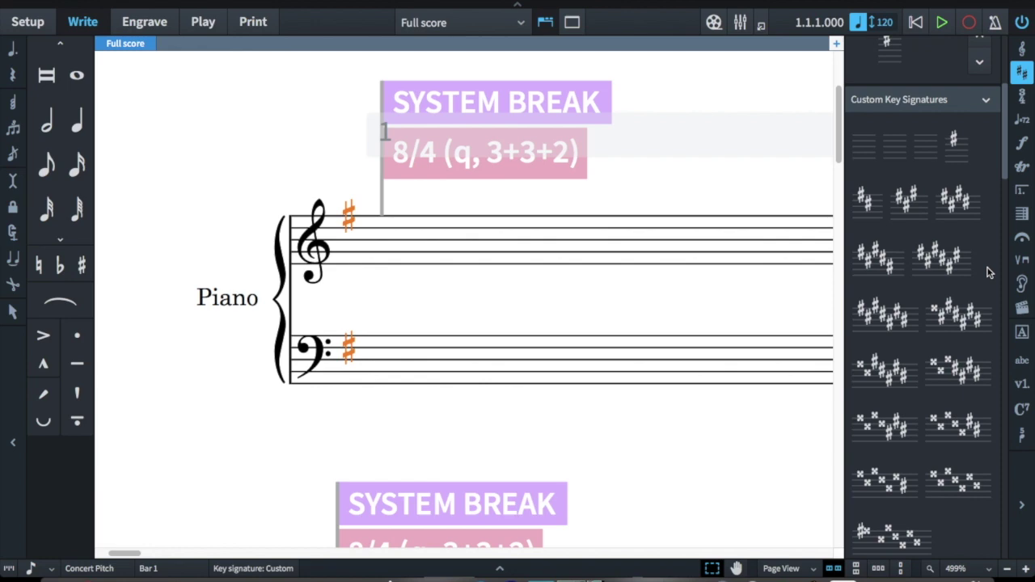
pyautogui.scroll(-5, 988, 273)
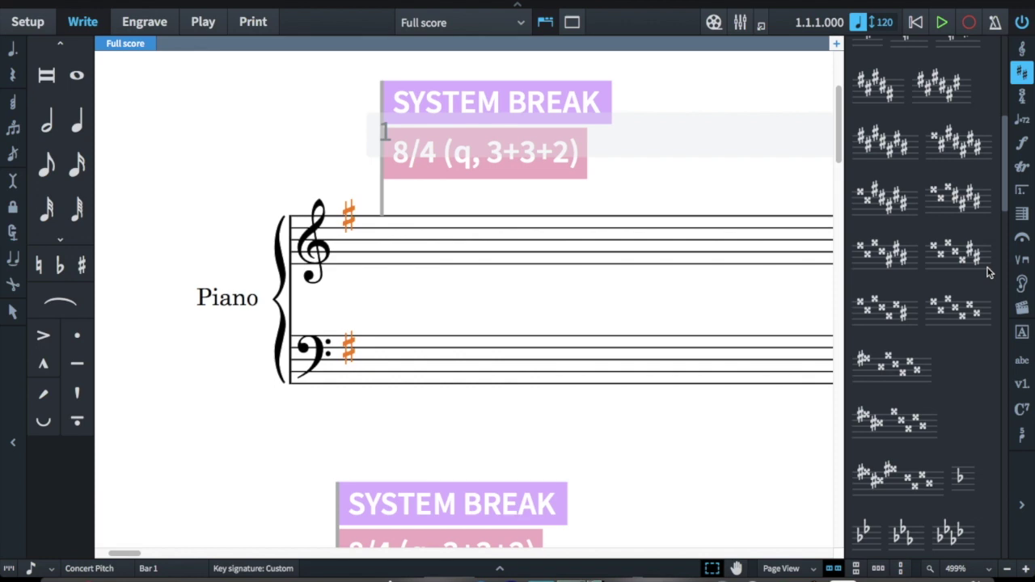
pyautogui.scroll(-14, 988, 273)
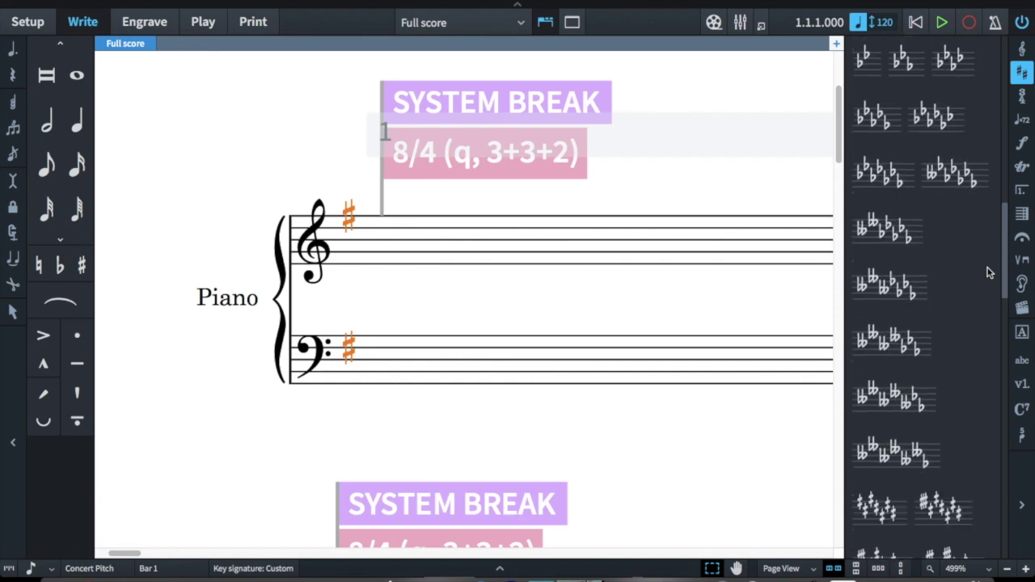
pyautogui.scroll(-6, 987, 275)
pyautogui.scroll(-5, 987, 279)
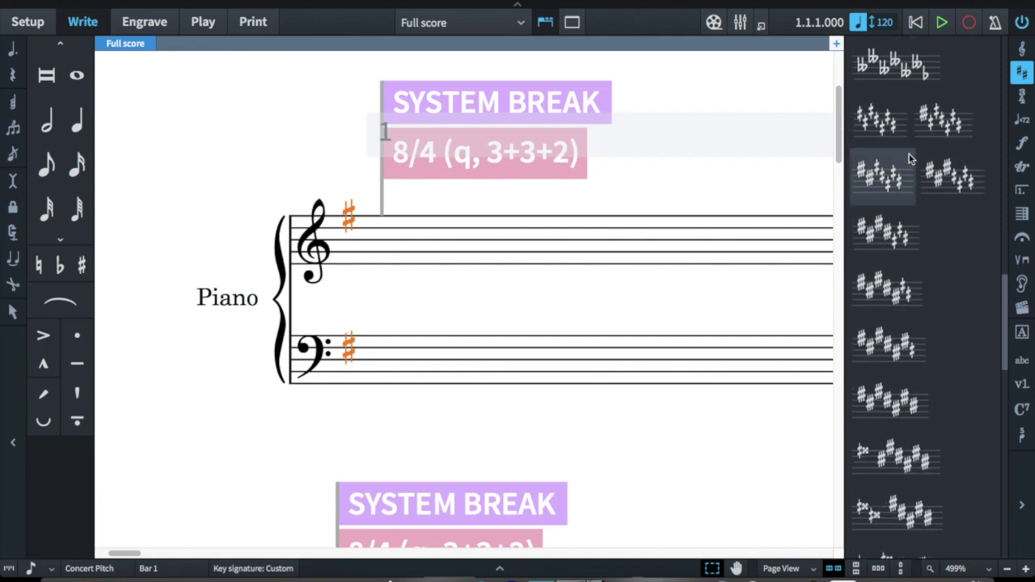
pyautogui.click(937, 125)
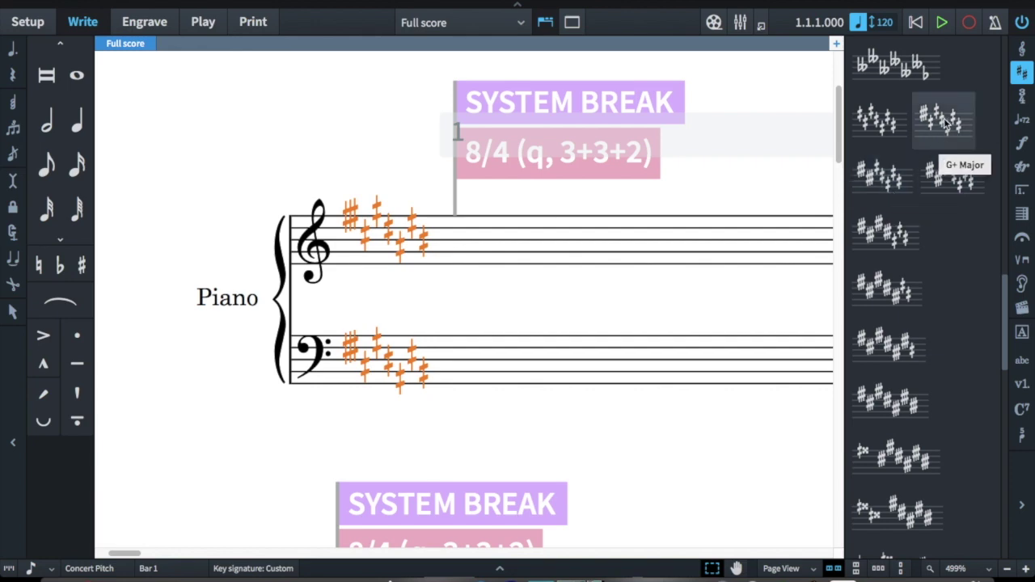
# Step: Change the bar 1 key signature successively through the custom keys with two to seven sesquisharps
pyautogui.click(888, 187)
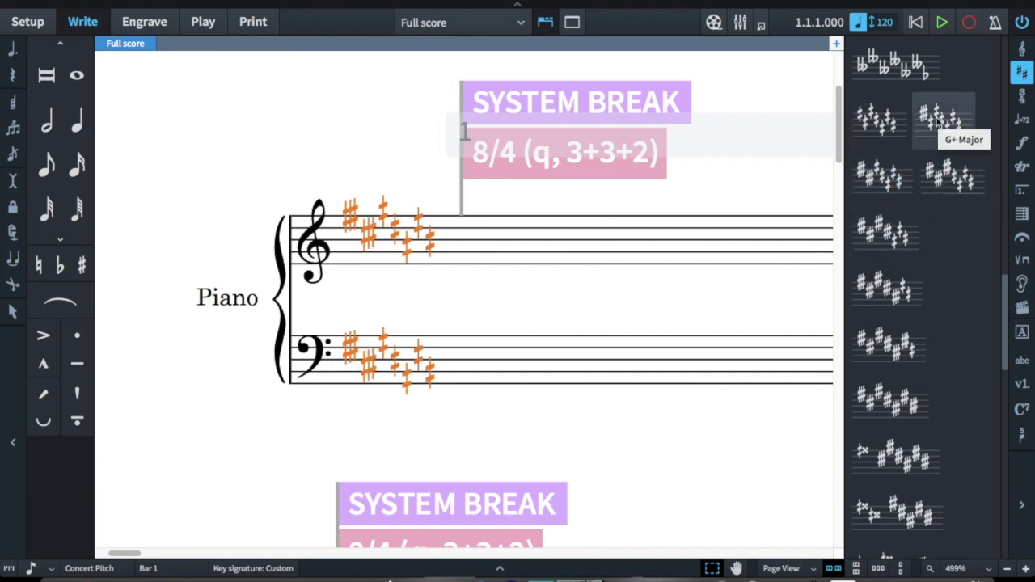
pyautogui.click(945, 186)
pyautogui.click(910, 238)
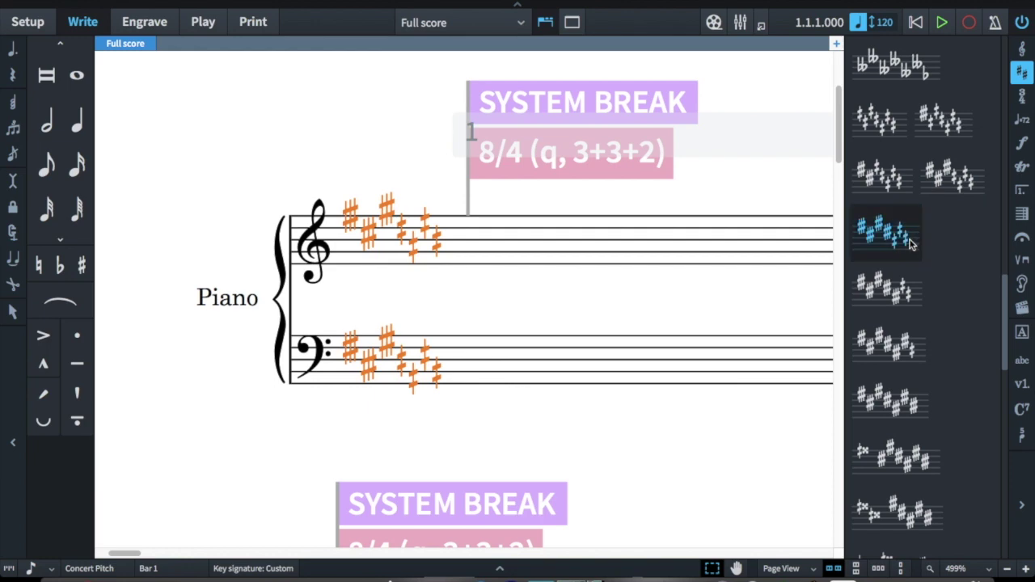
pyautogui.click(890, 295)
pyautogui.click(885, 348)
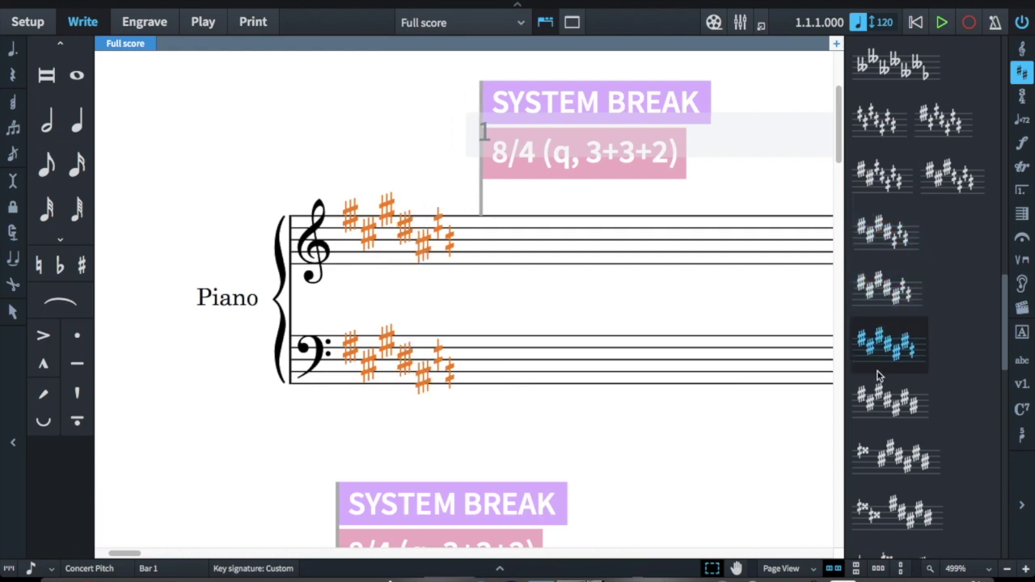
pyautogui.click(895, 408)
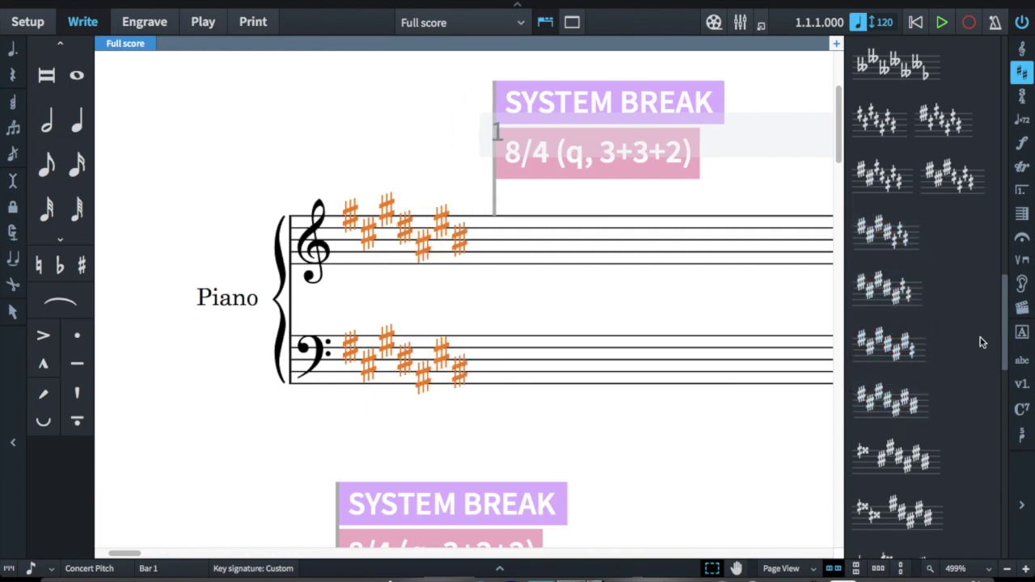
# Step: Change the bar 1 key signature successively through the sesquiflat keys, from Fd Major through Bdb Major to the one with six sesquiflats and one half-flat
pyautogui.scroll(-3, 978, 340)
pyautogui.scroll(-5, 978, 340)
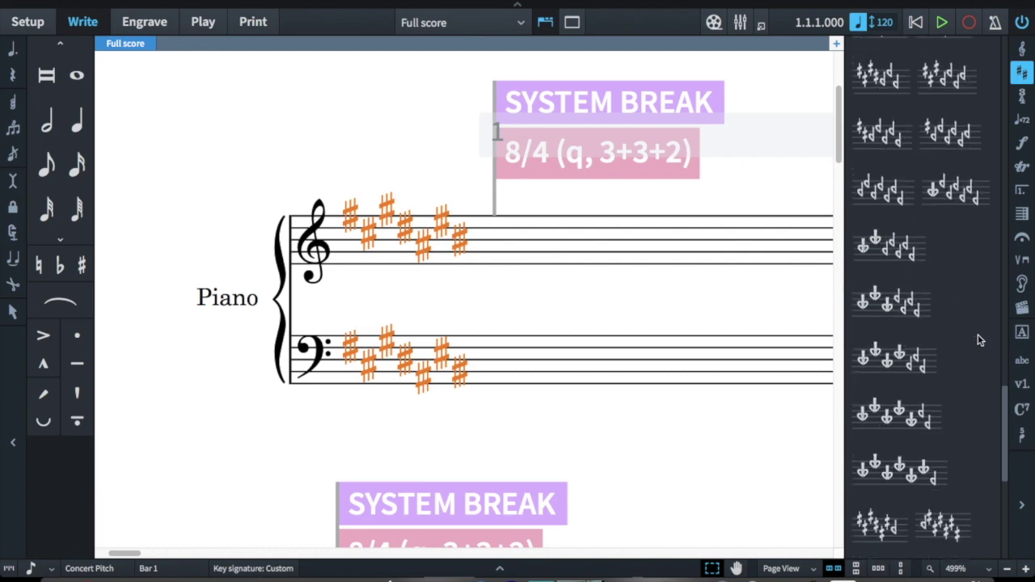
pyautogui.click(954, 148)
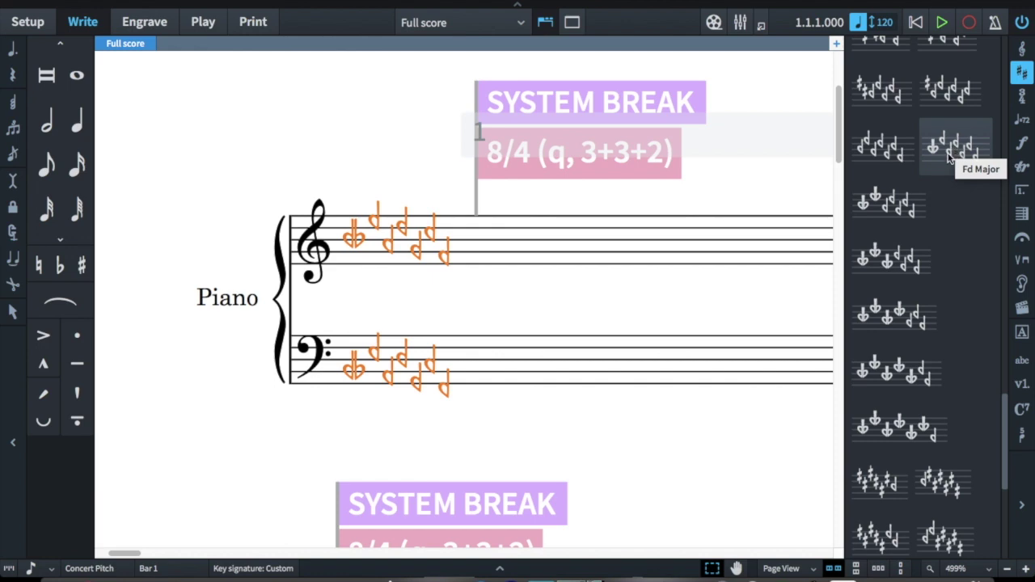
pyautogui.click(910, 208)
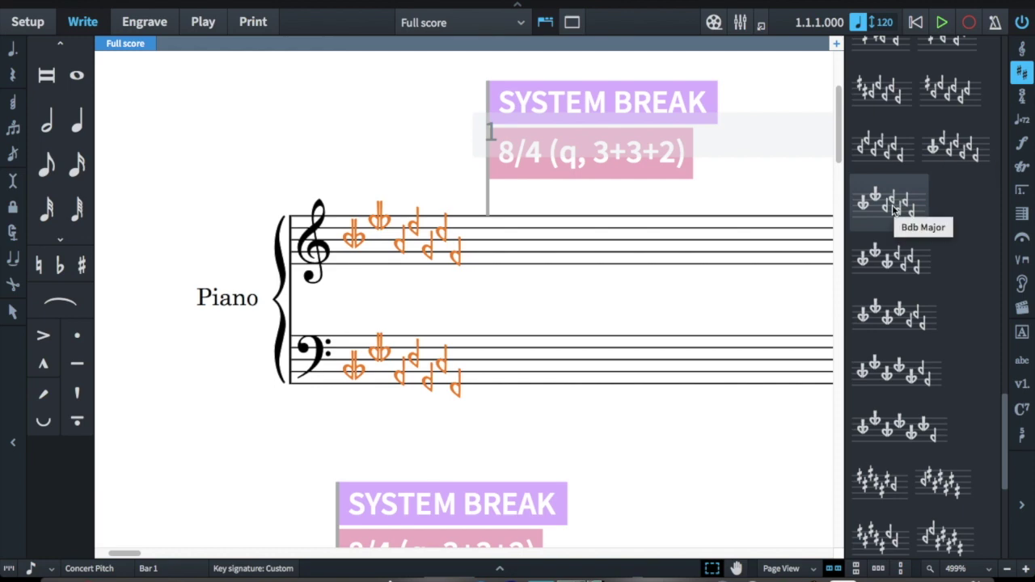
pyautogui.click(896, 261)
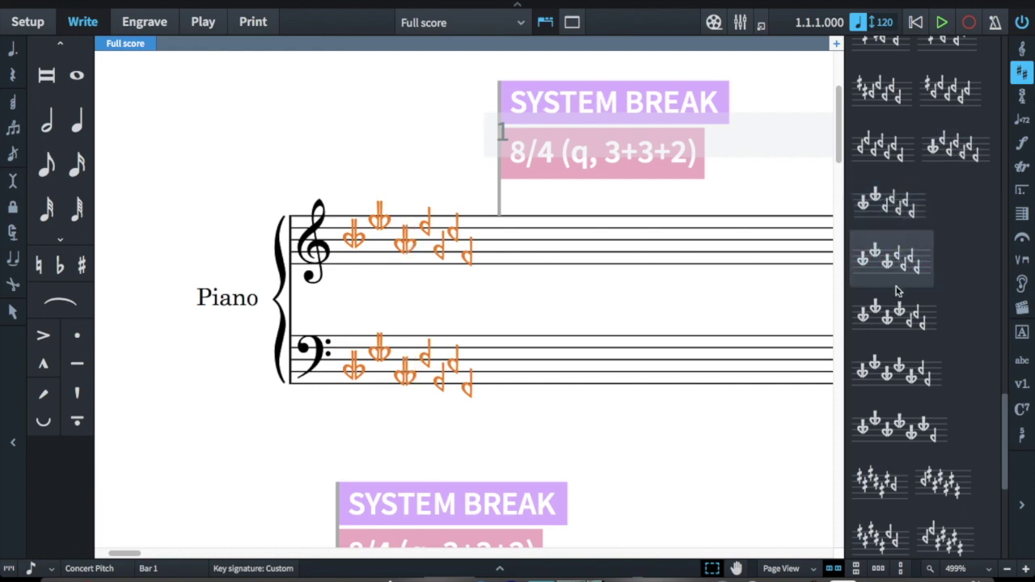
pyautogui.click(898, 323)
pyautogui.scroll(-2, 898, 324)
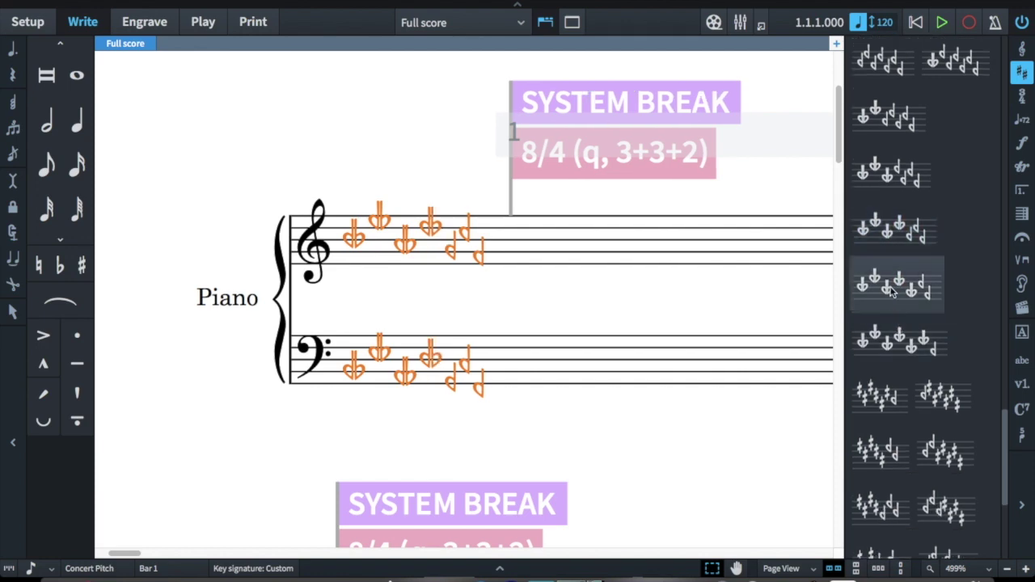
pyautogui.click(912, 344)
pyautogui.click(913, 346)
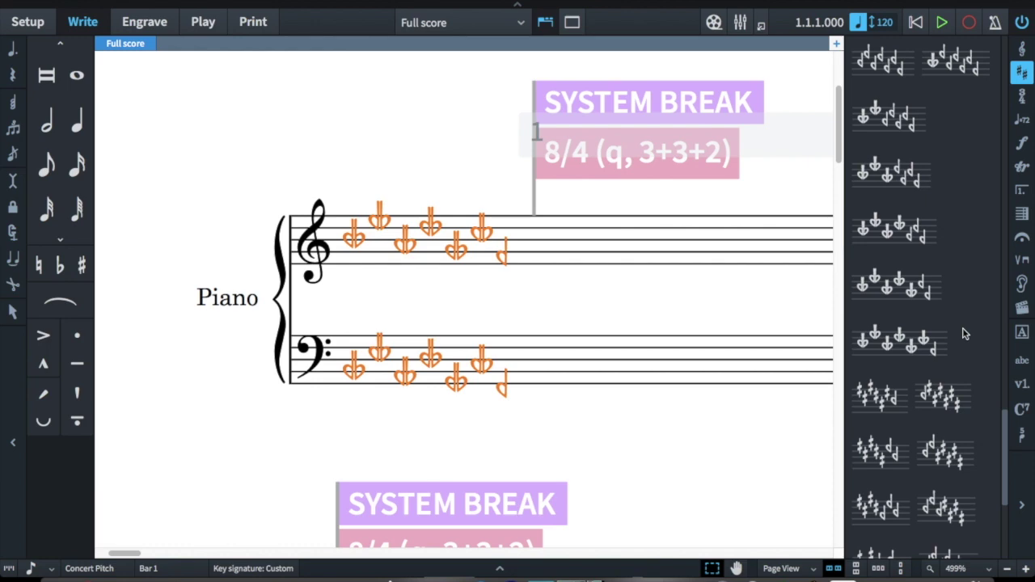
# Step: Set the bar 1 key signature to the custom key with seven half-sharps
pyautogui.scroll(3, 962, 334)
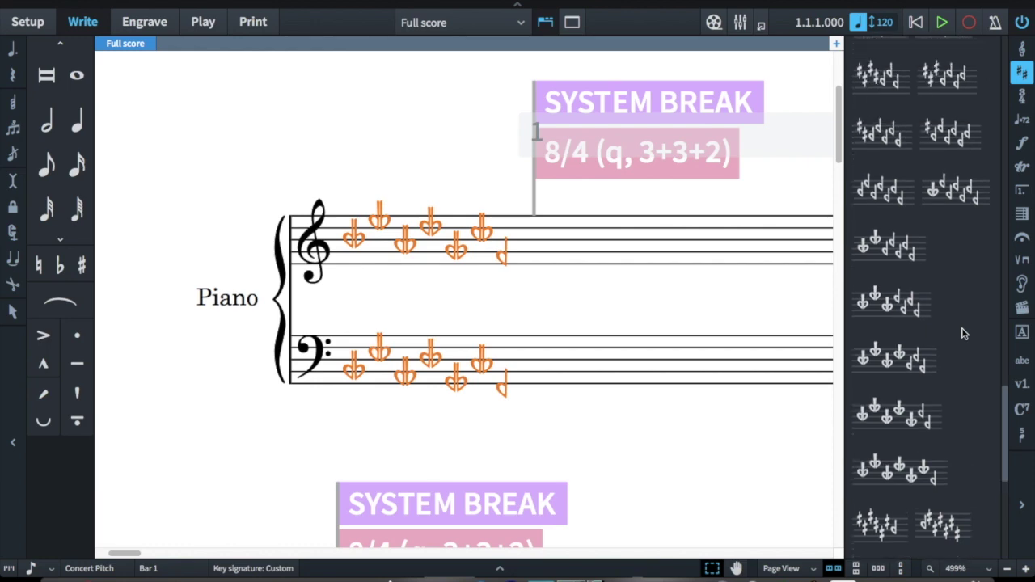
pyautogui.scroll(5, 962, 334)
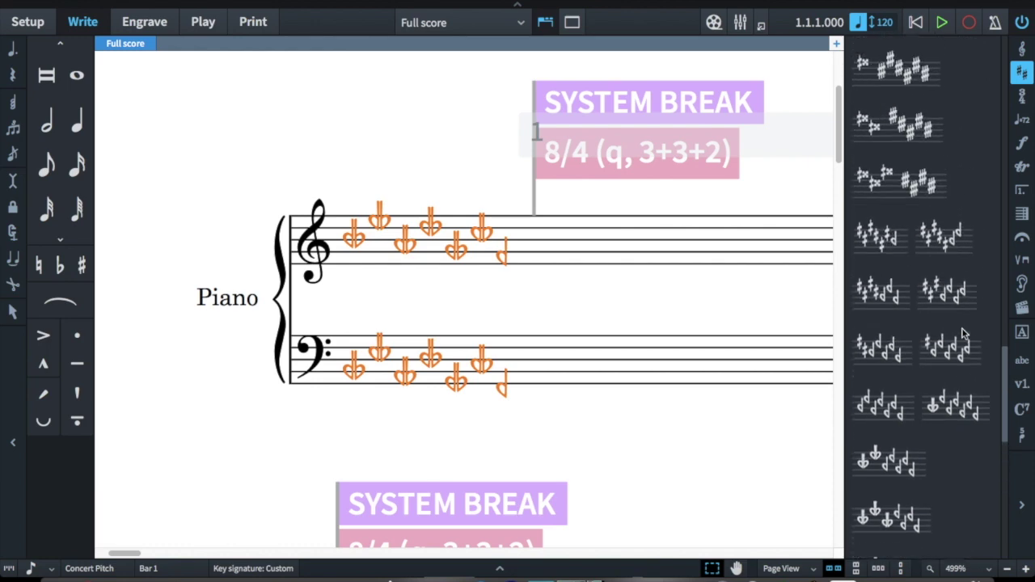
pyautogui.scroll(5, 962, 334)
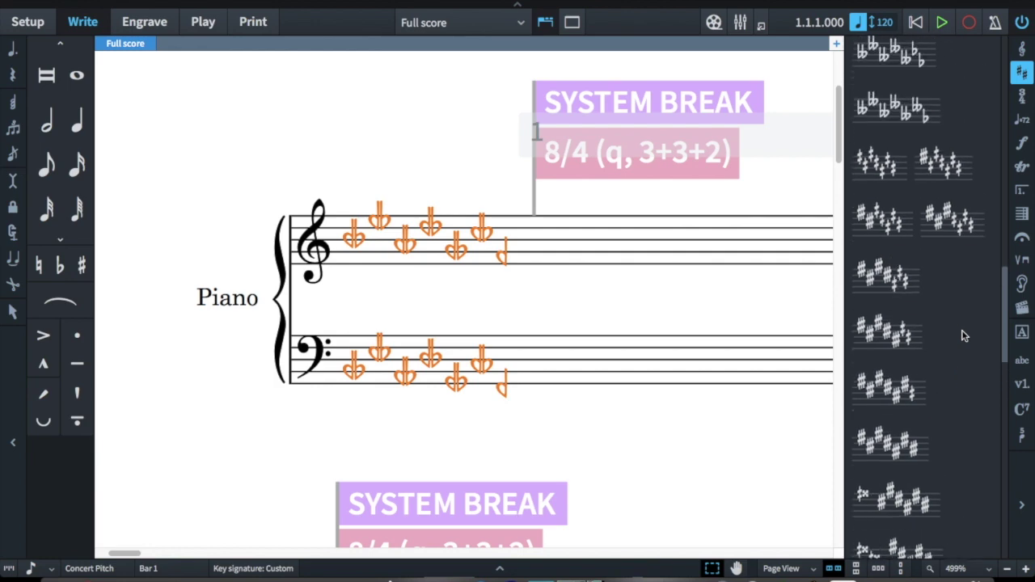
pyautogui.click(876, 161)
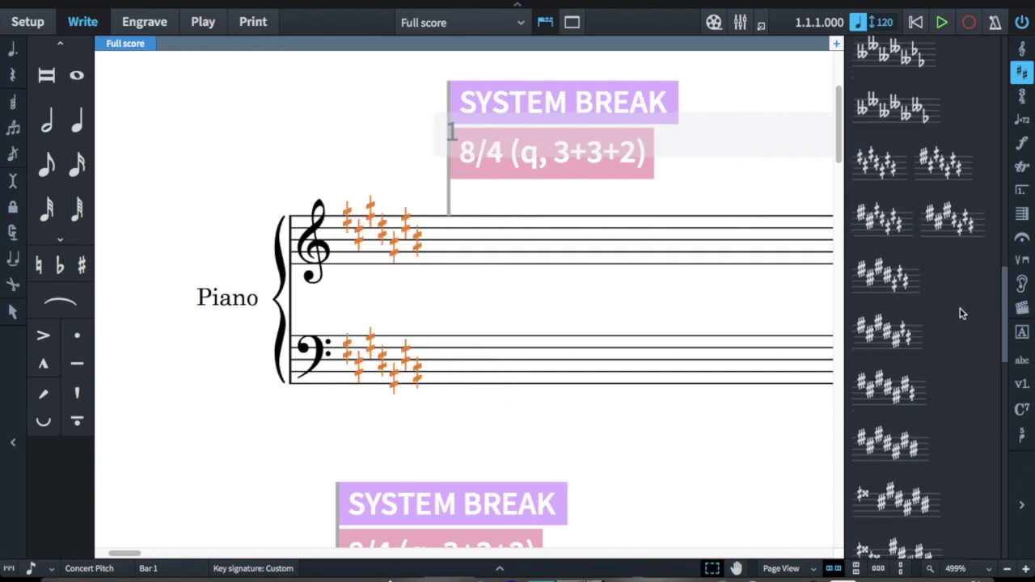
# Step: Change the bar 1 key signature to the custom key with seven half-flats and back to the one with seven half-sharps
pyautogui.scroll(-6, 962, 312)
pyautogui.scroll(-4, 930, 312)
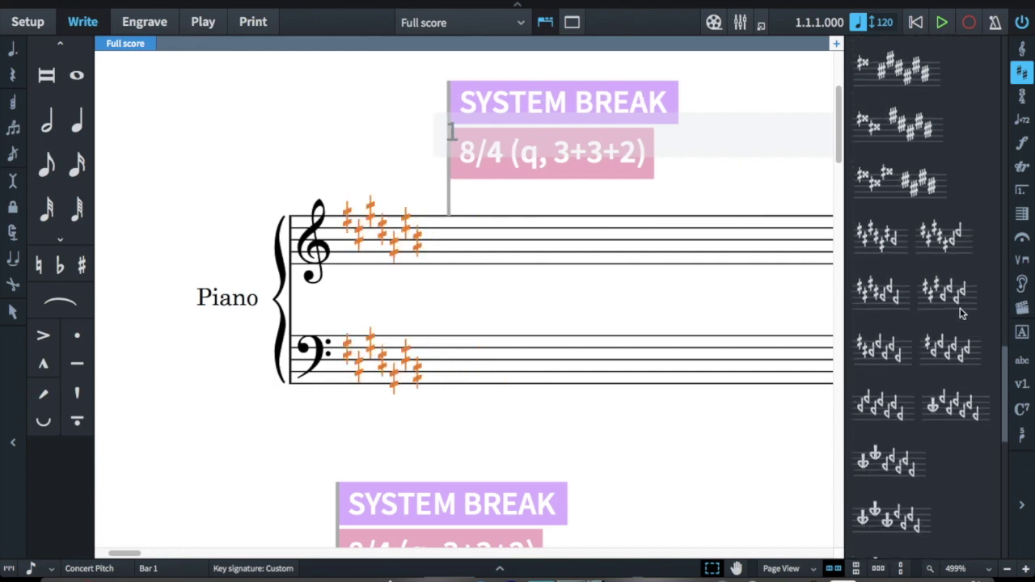
pyautogui.click(906, 415)
pyautogui.scroll(8, 953, 338)
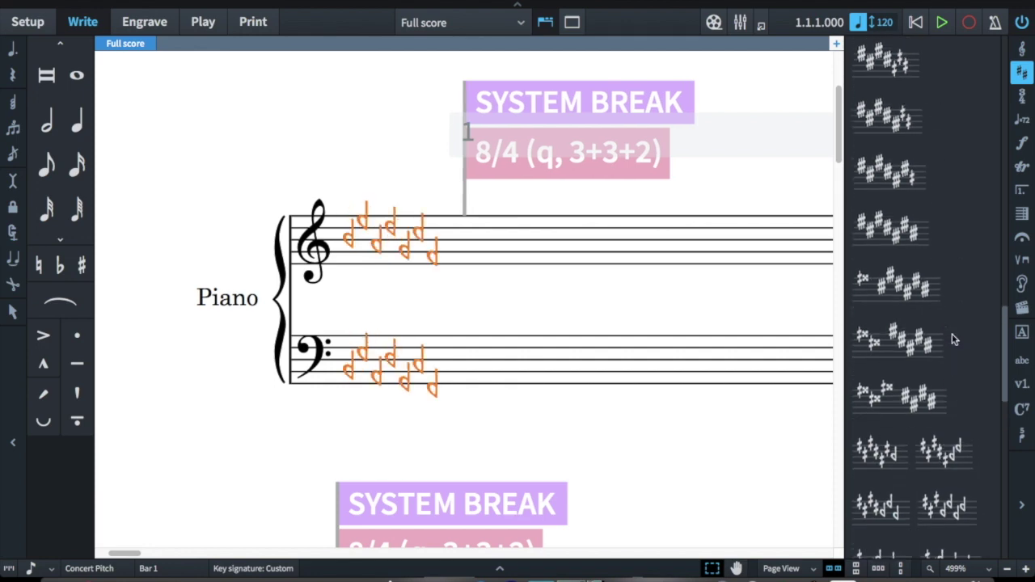
pyautogui.click(882, 81)
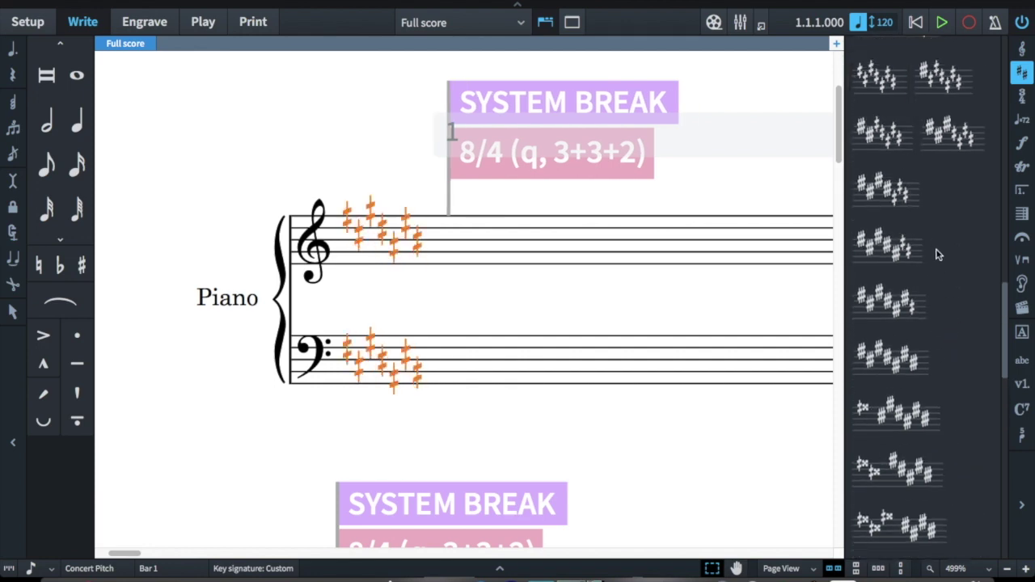
# Step: Change the bar 1 key signature to the flats version with one half-flat, and on through the sharps and flats versions with two half-flats
pyautogui.scroll(2, 973, 288)
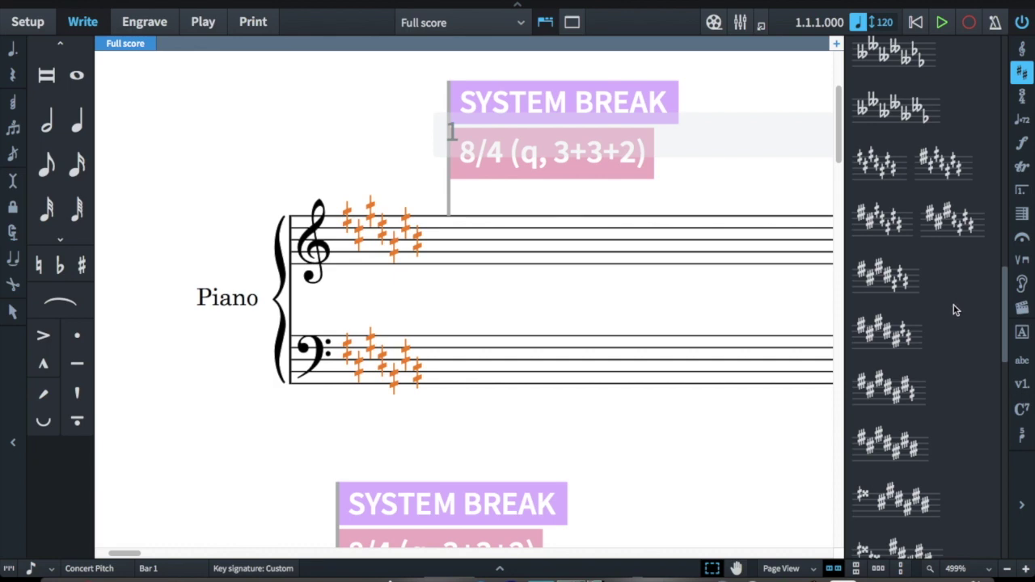
pyautogui.scroll(1, 962, 317)
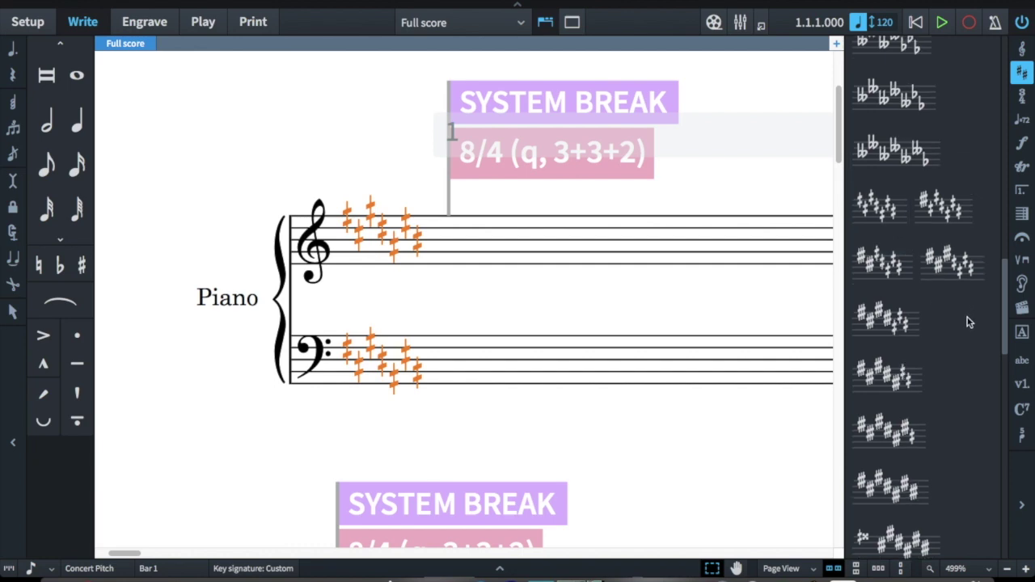
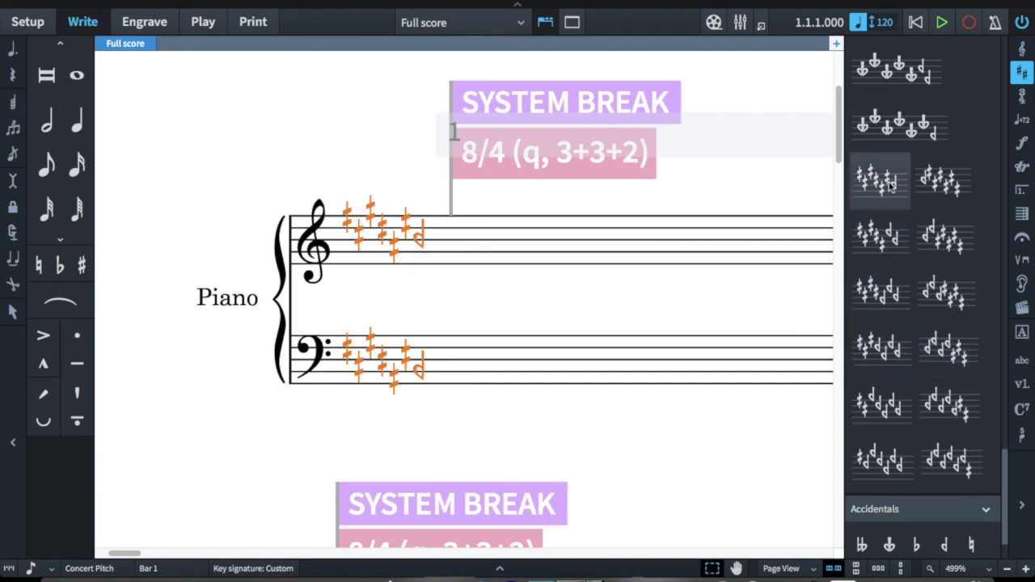
pyautogui.click(954, 192)
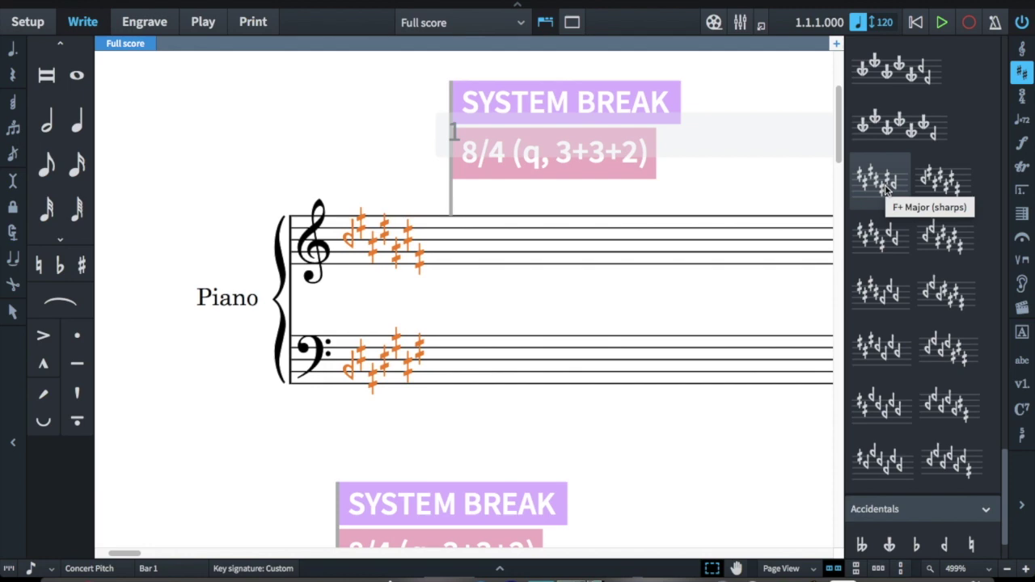
pyautogui.click(889, 251)
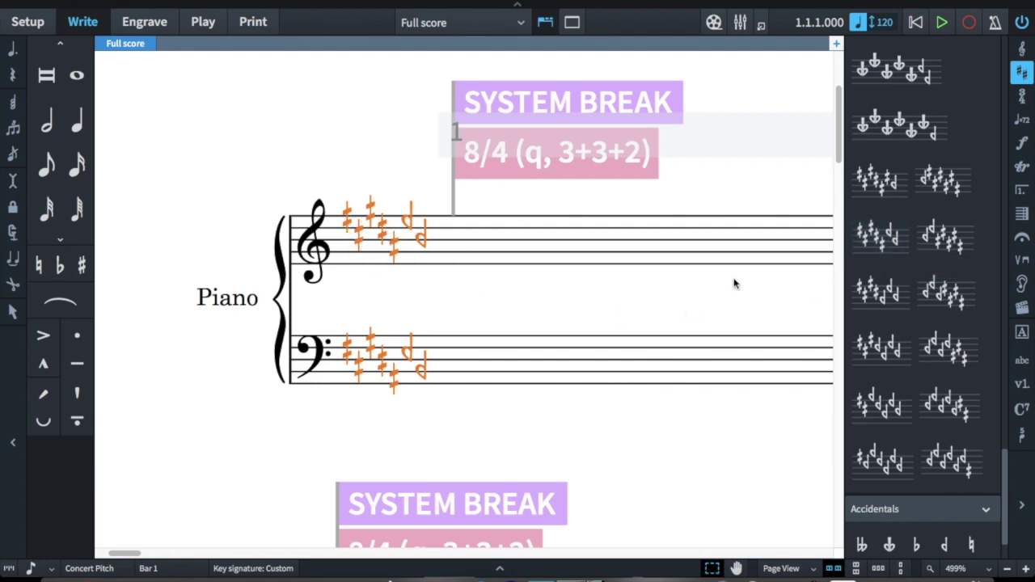
pyautogui.click(958, 251)
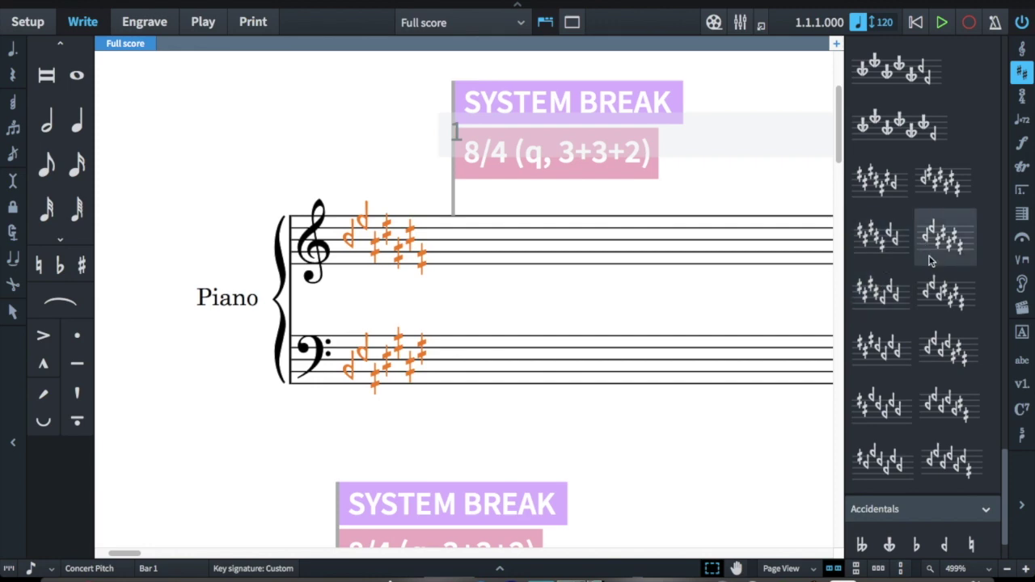
# Step: Alternate the bar 1 key signature between the sharps and flats versions with four half-sharps and three half-flats, ending on the flats version
pyautogui.click(893, 296)
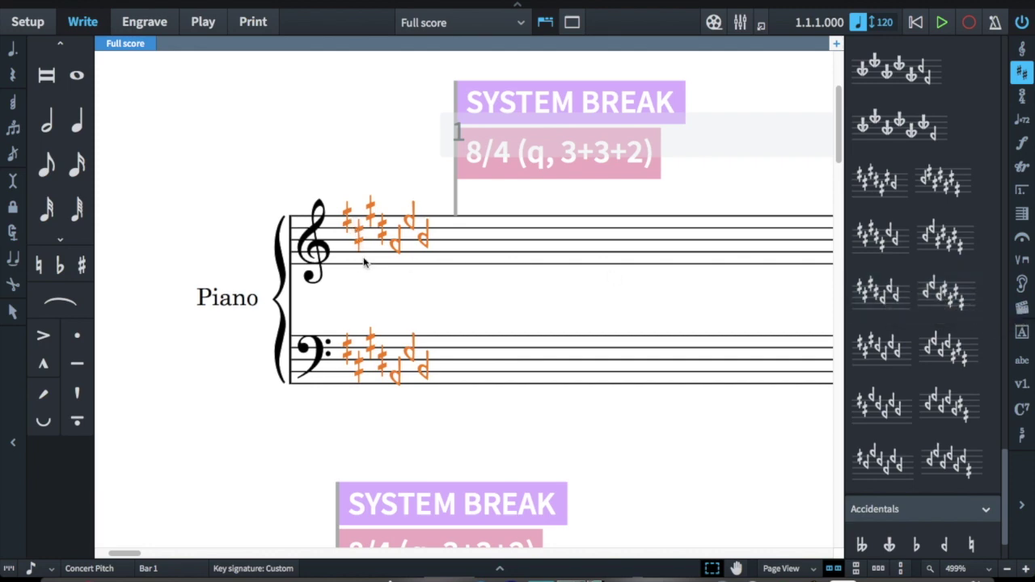
pyautogui.click(955, 299)
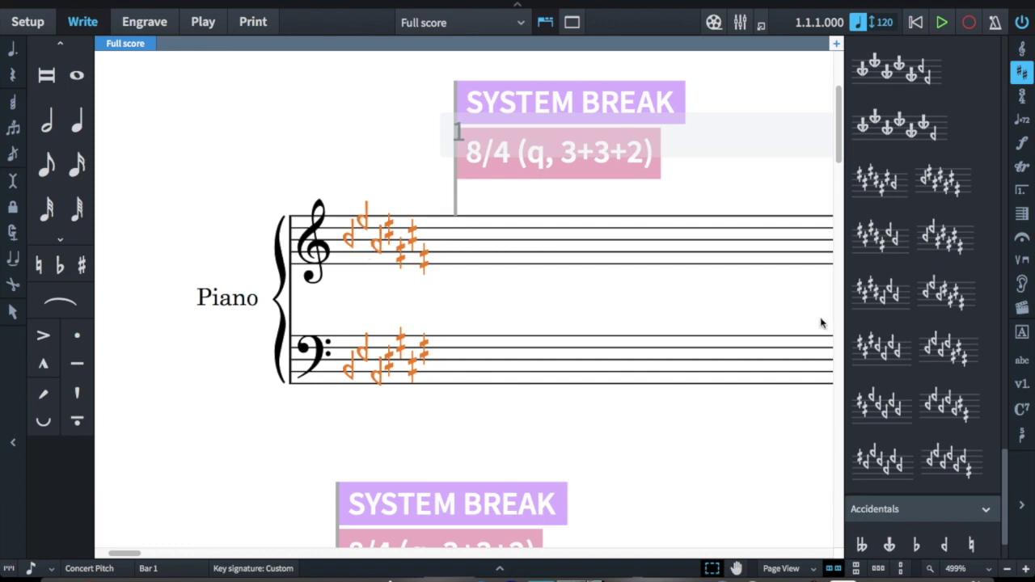
pyautogui.click(884, 301)
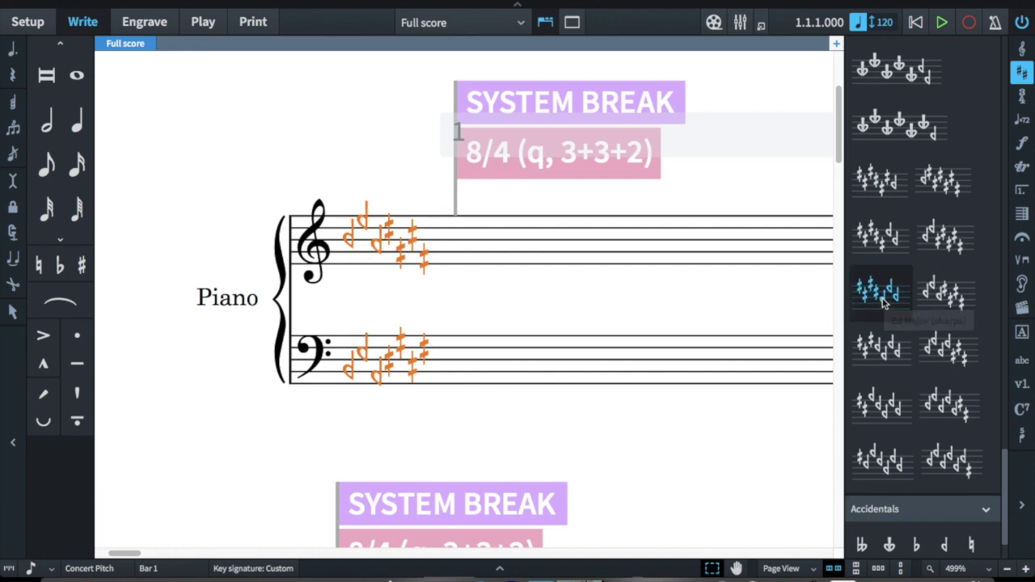
pyautogui.click(944, 296)
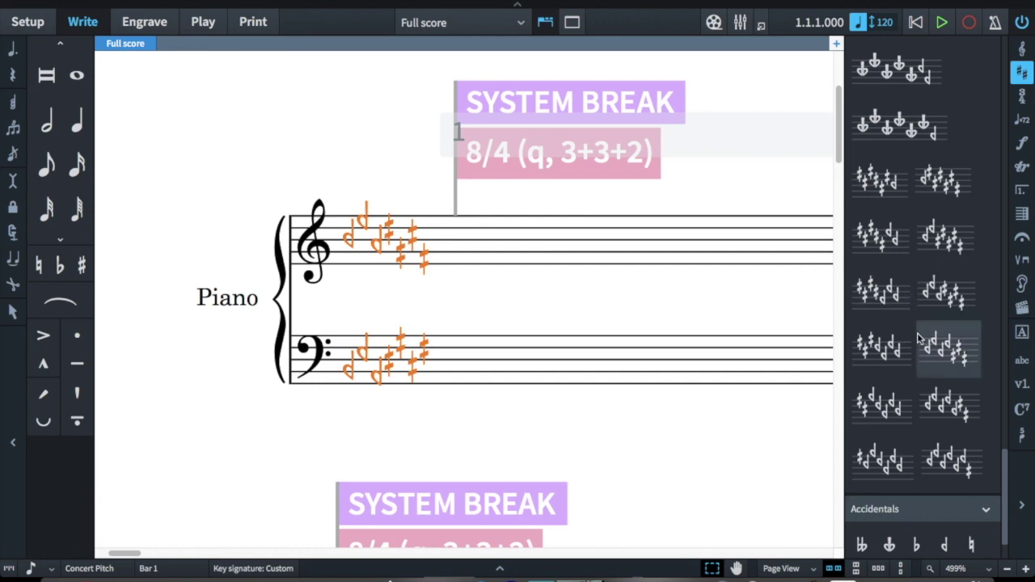
pyautogui.scroll(-5, 918, 333)
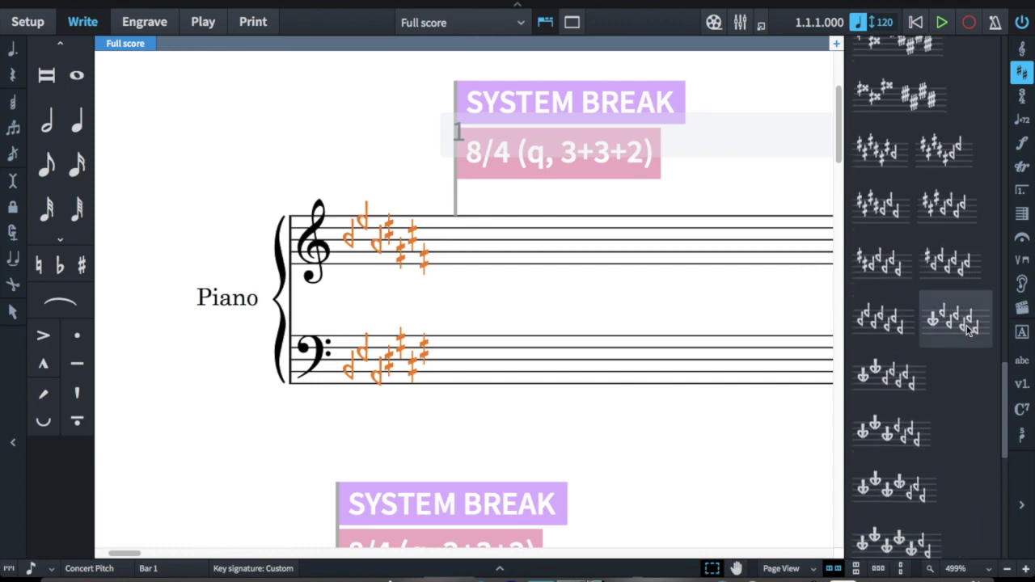
pyautogui.scroll(6, 969, 331)
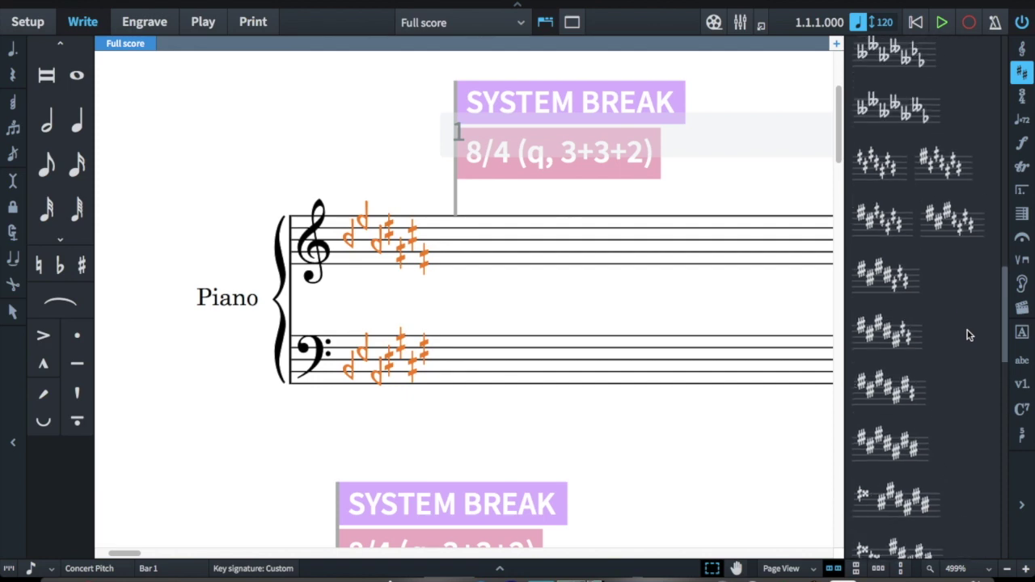
pyautogui.scroll(2, 971, 346)
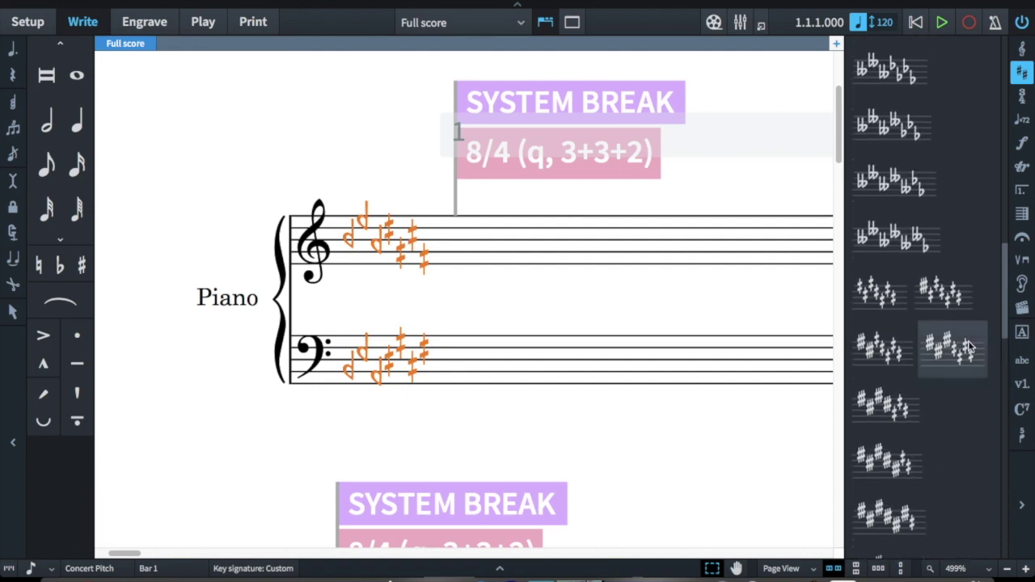
# Step: Set the bar 1 key signature to the custom mixed key with six half-sharps and one half-flat
pyautogui.scroll(2, 971, 346)
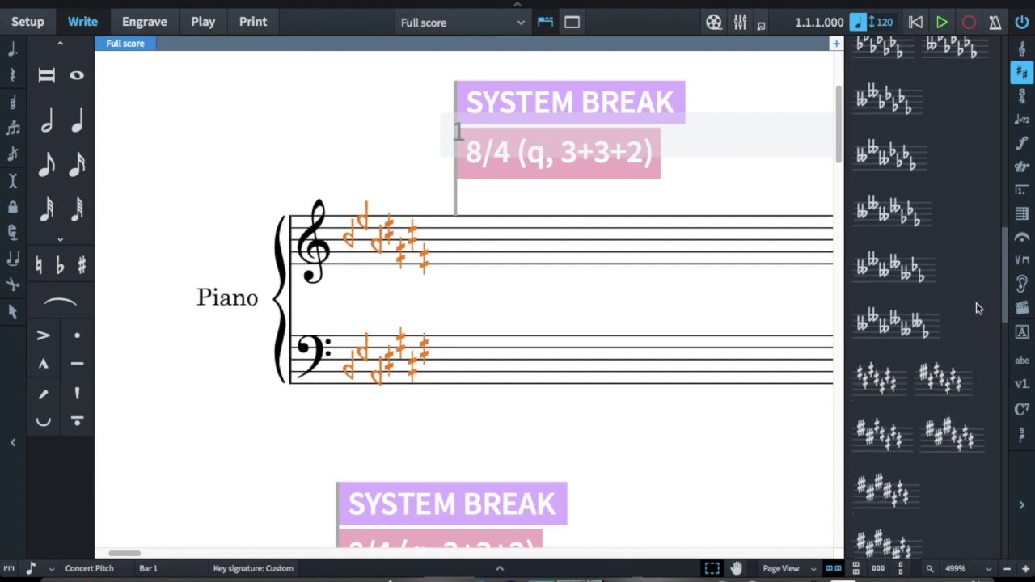
pyautogui.scroll(2, 975, 314)
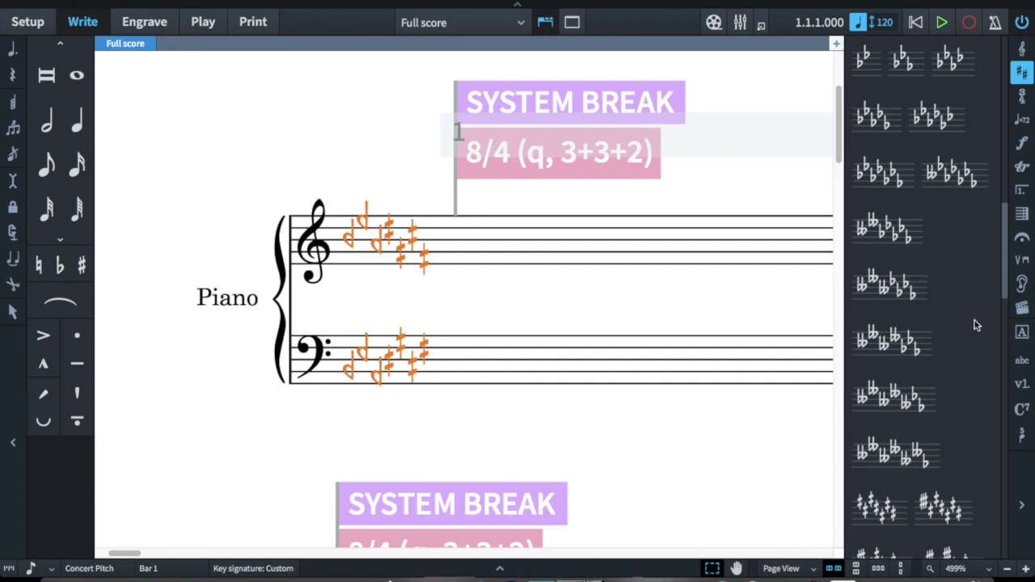
pyautogui.scroll(2, 976, 325)
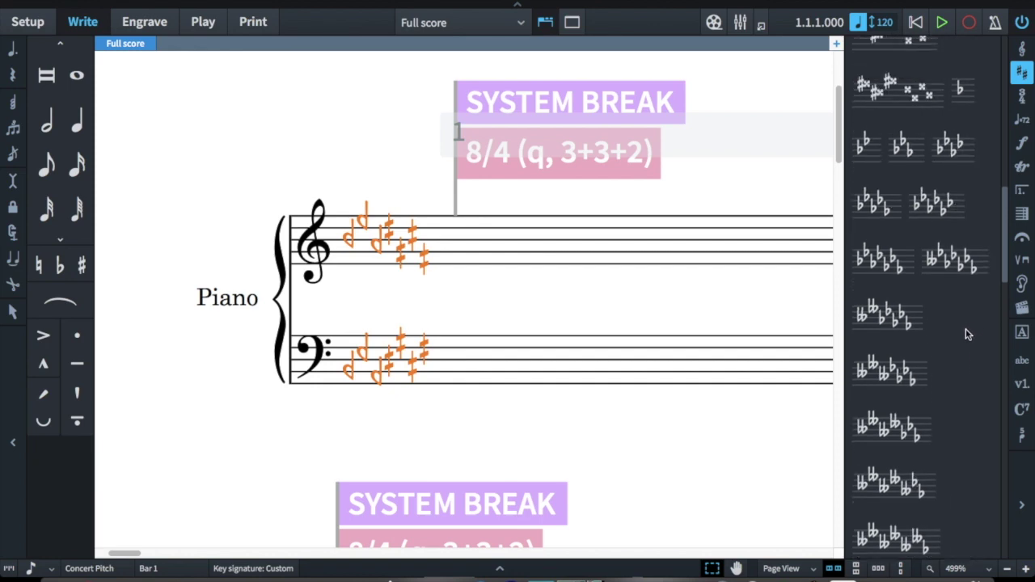
pyautogui.scroll(-8, 969, 335)
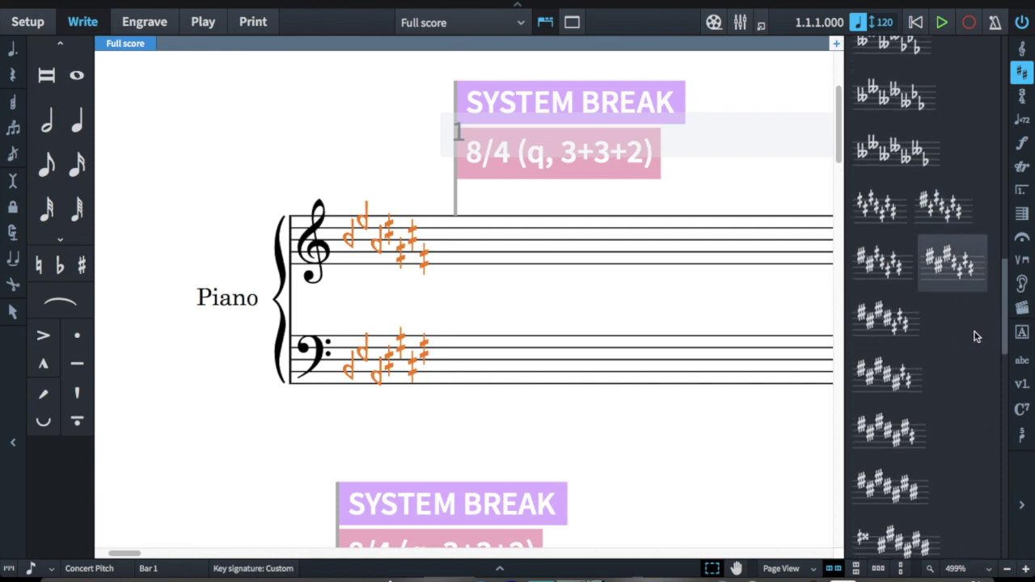
pyautogui.scroll(-9, 975, 337)
pyautogui.scroll(-2, 975, 336)
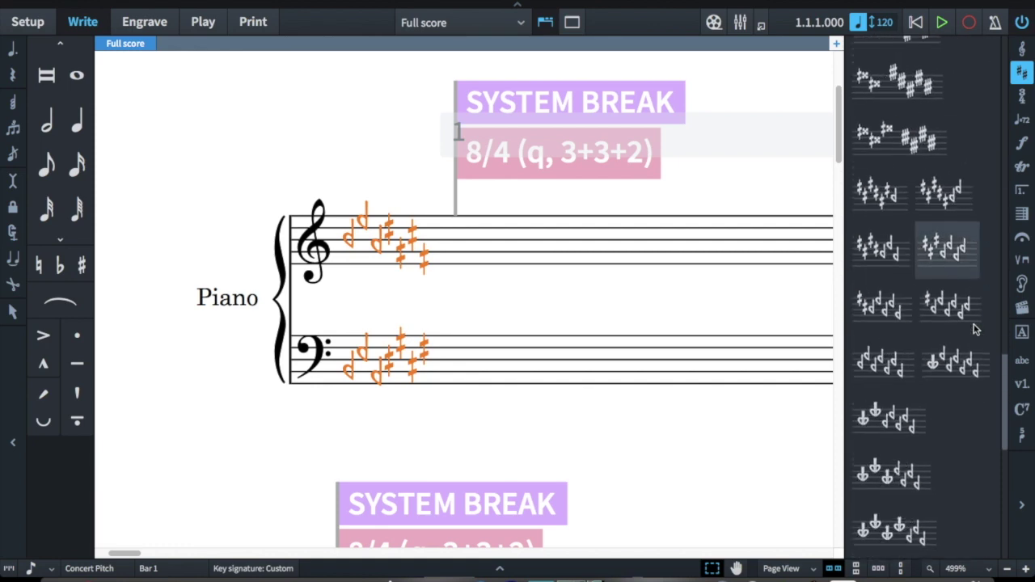
pyautogui.click(884, 202)
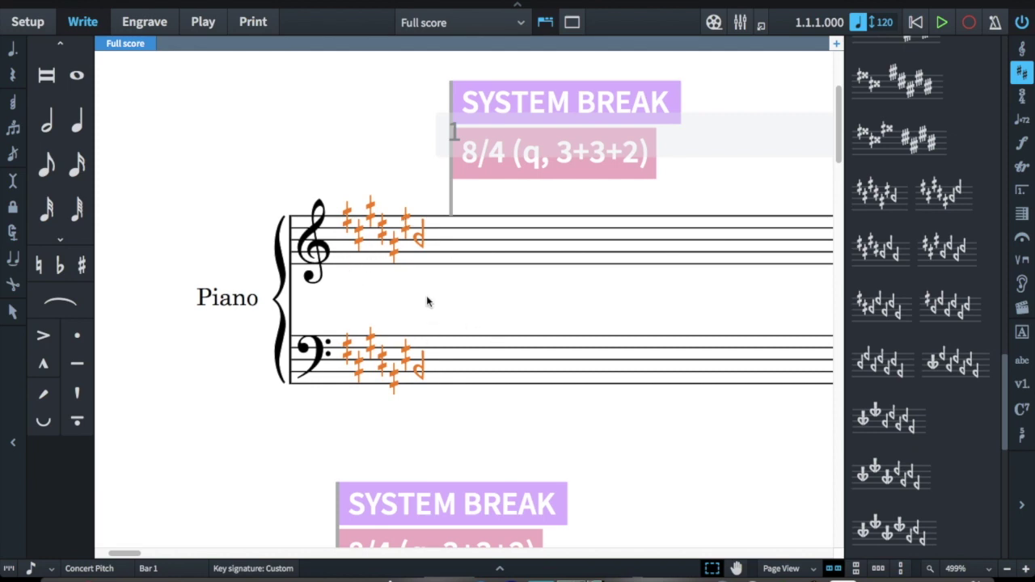
# Step: Change the bar 1 key signature to five half-sharps with two half-flats, and on to four half-sharps followed by three half-flats, keeping it selected
pyautogui.click(954, 206)
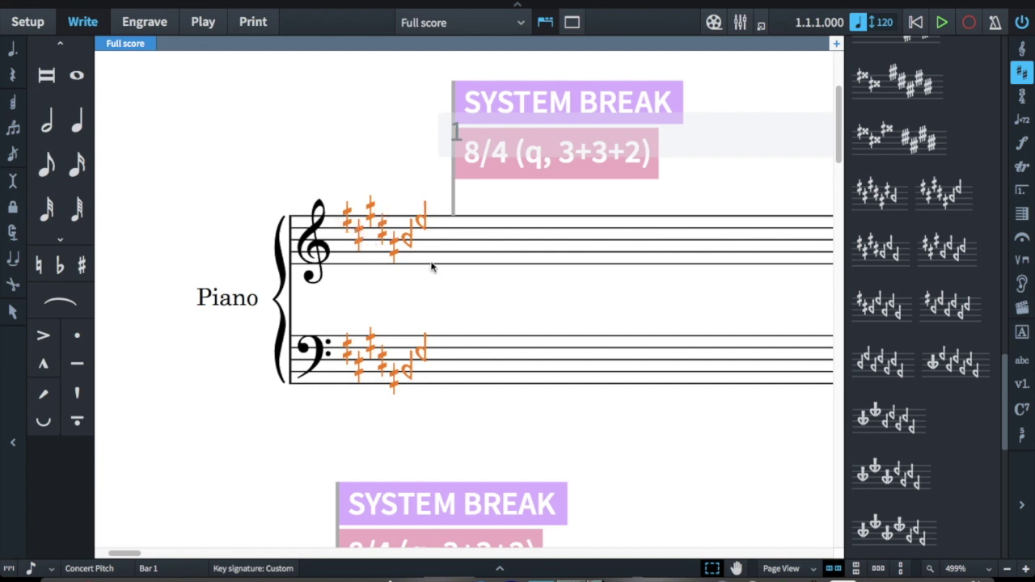
pyautogui.click(890, 257)
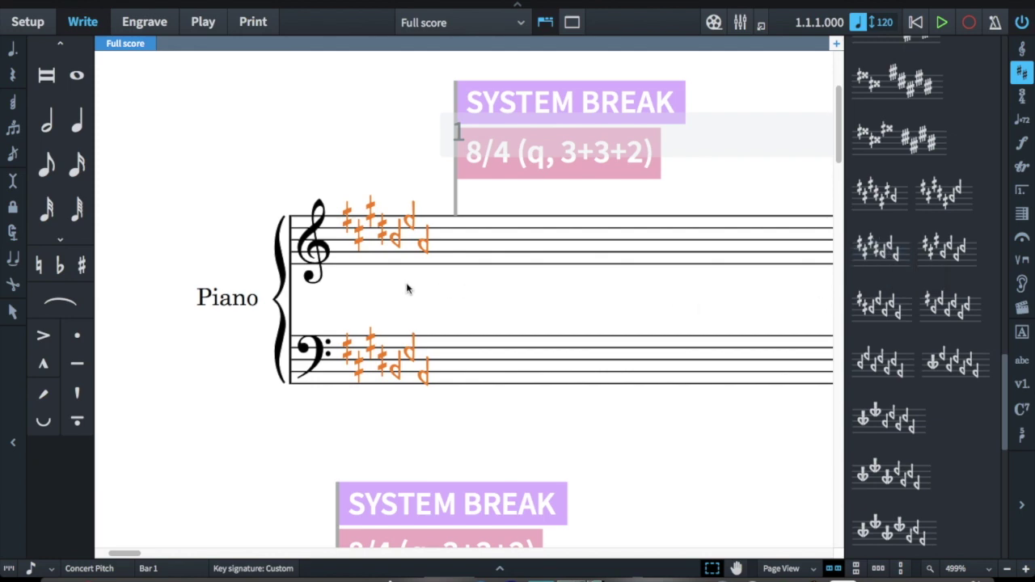
pyautogui.press('Escape')
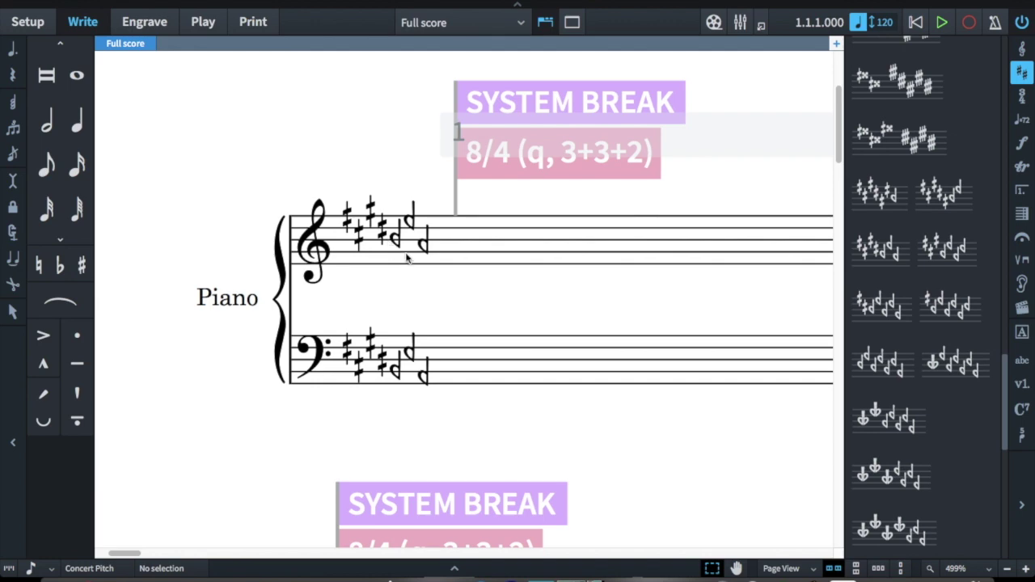
pyautogui.click(401, 245)
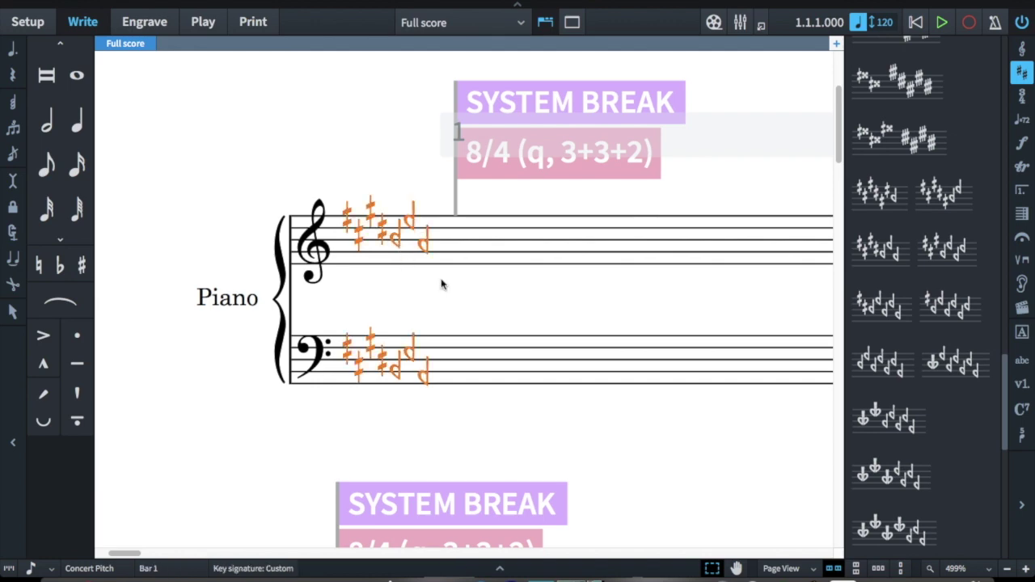
# Step: Advance the bar 1 key signature through the mixed keys with four, five and six half-flats to Cd Major with seven half-flats
pyautogui.click(945, 255)
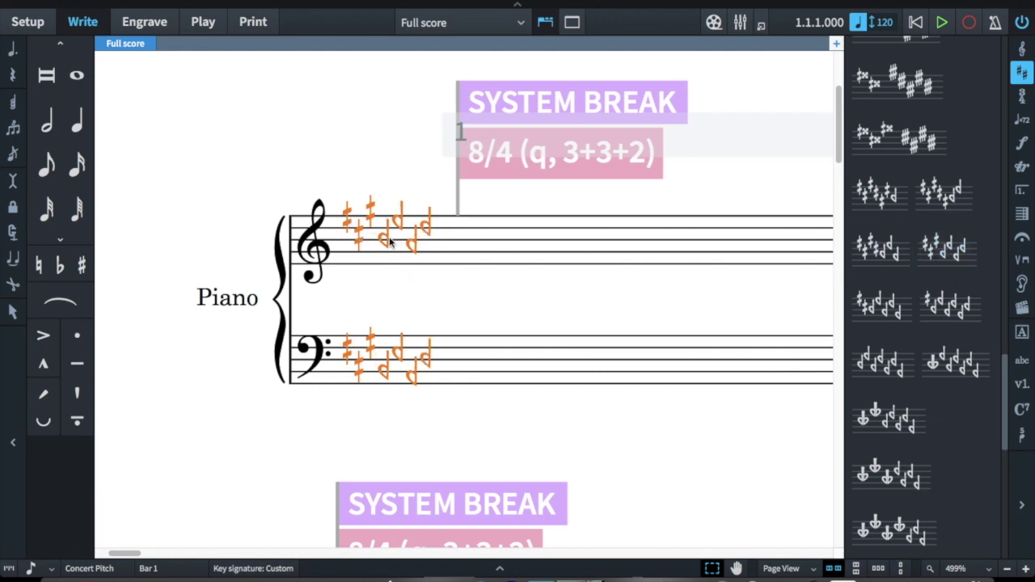
pyautogui.click(882, 321)
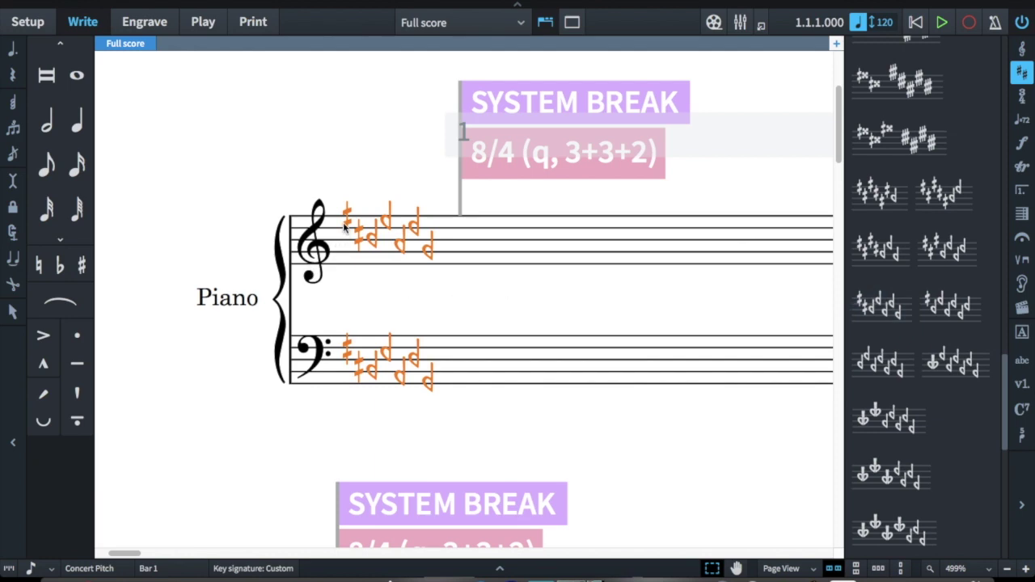
pyautogui.click(951, 323)
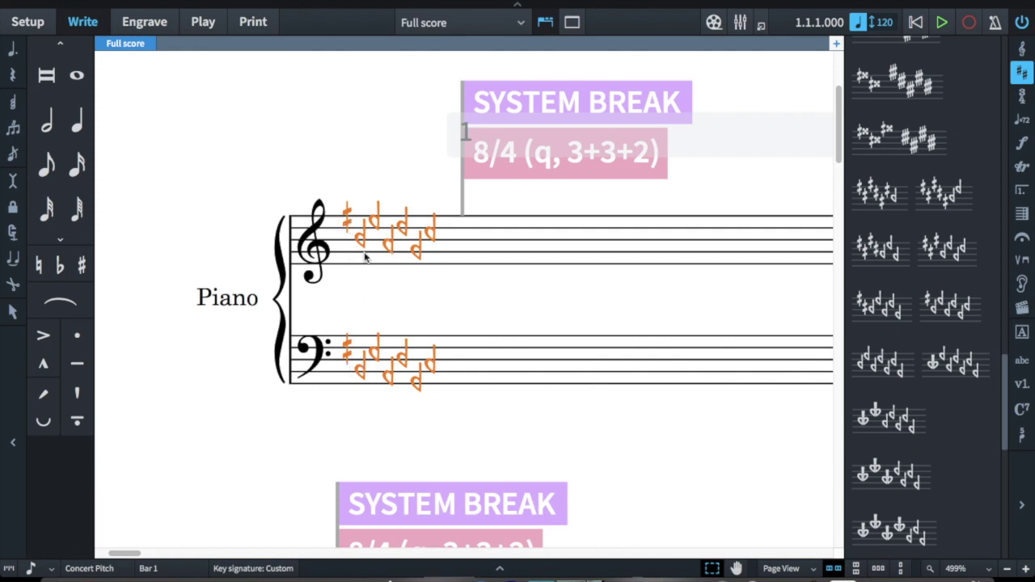
pyautogui.click(892, 367)
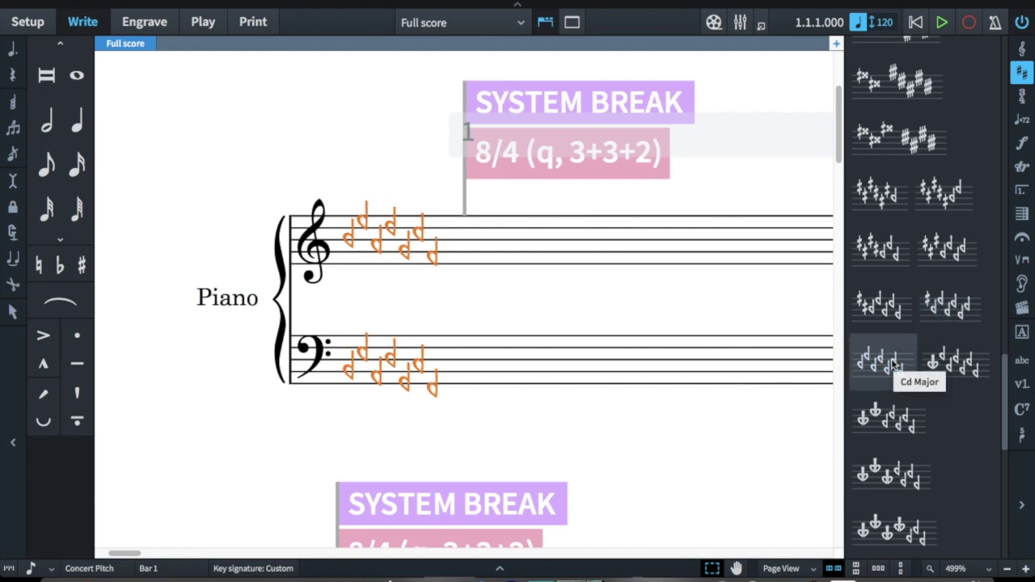